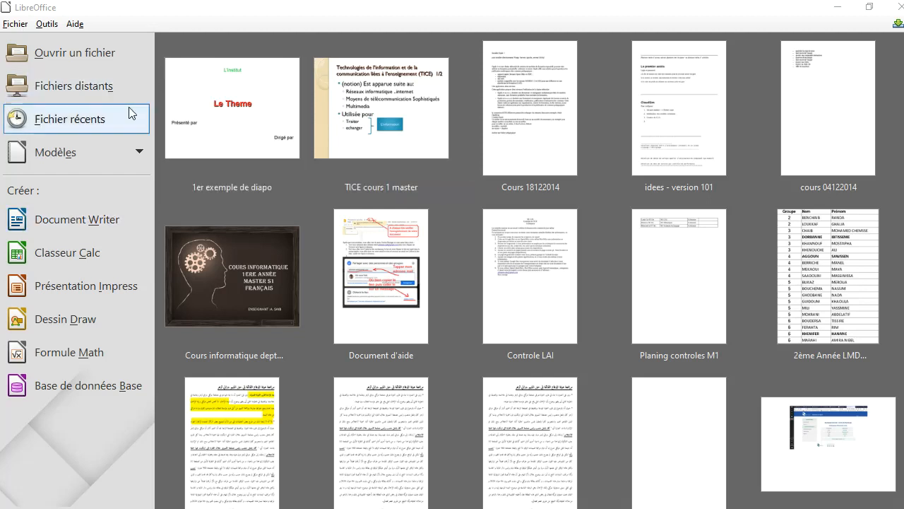
- Create a new Impress presentation and delete the title and text placeholders from its first slide
click(111, 290)
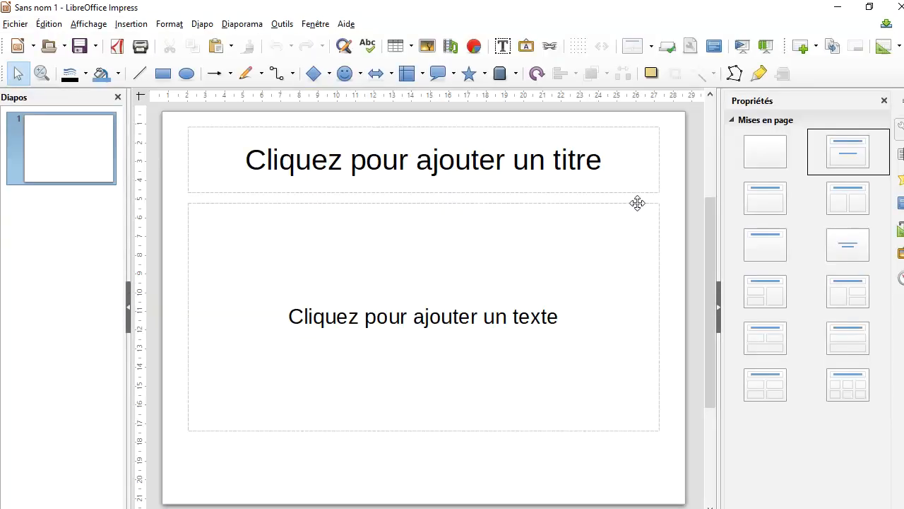
click(658, 189)
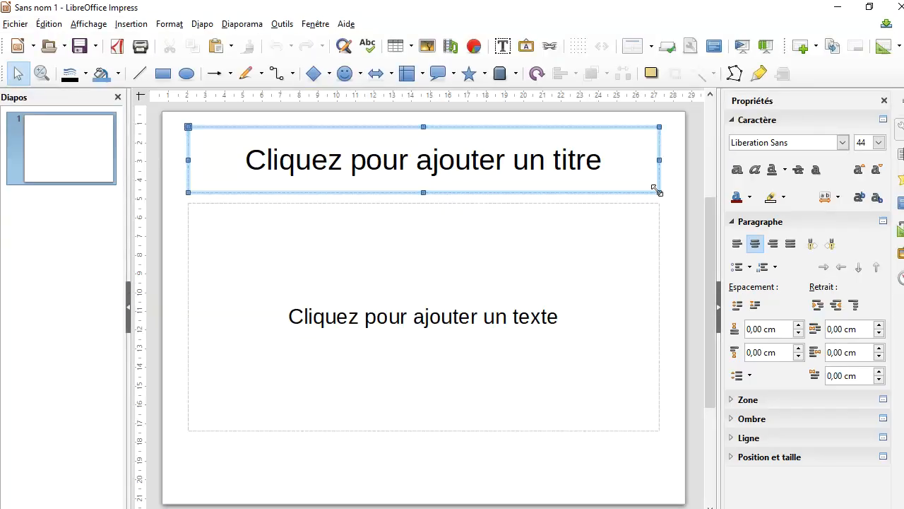
key(Delete)
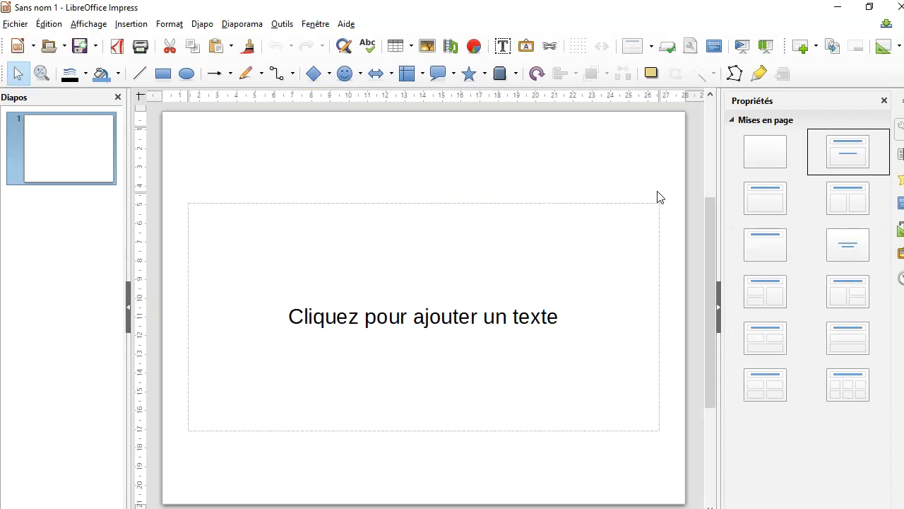
click(658, 280)
key(Delete)
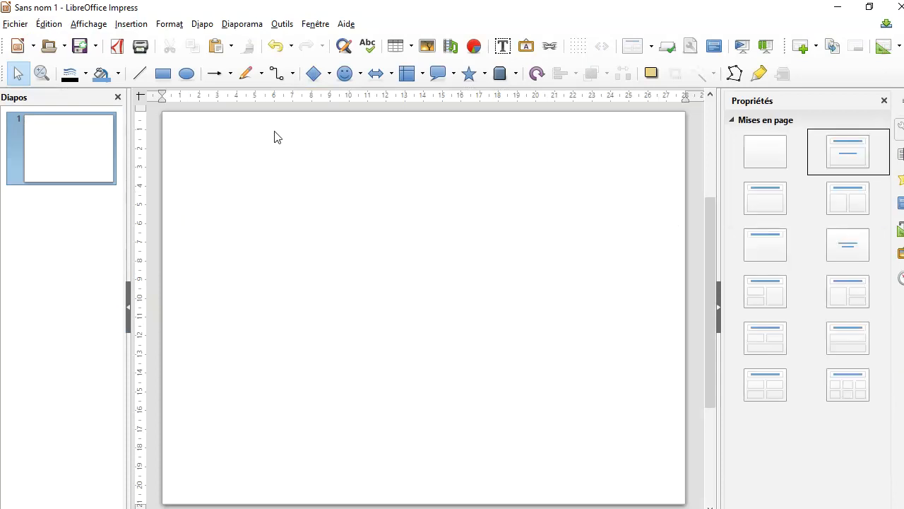
- Draw a rectangle about 5.4 cm wide and 2.2 cm high on the slide's upper left and label it "Objet 1"
click(169, 79)
drag(233, 205, 334, 246)
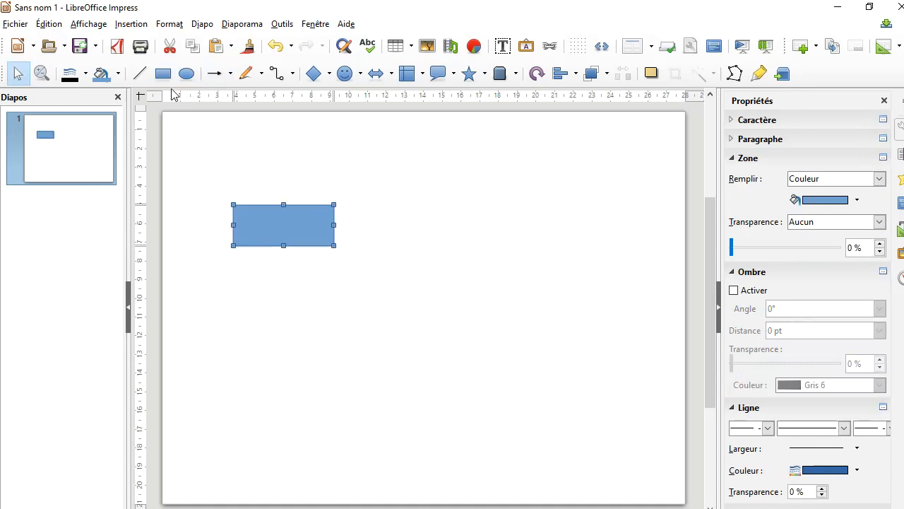
double_click(327, 242)
text(Objet )
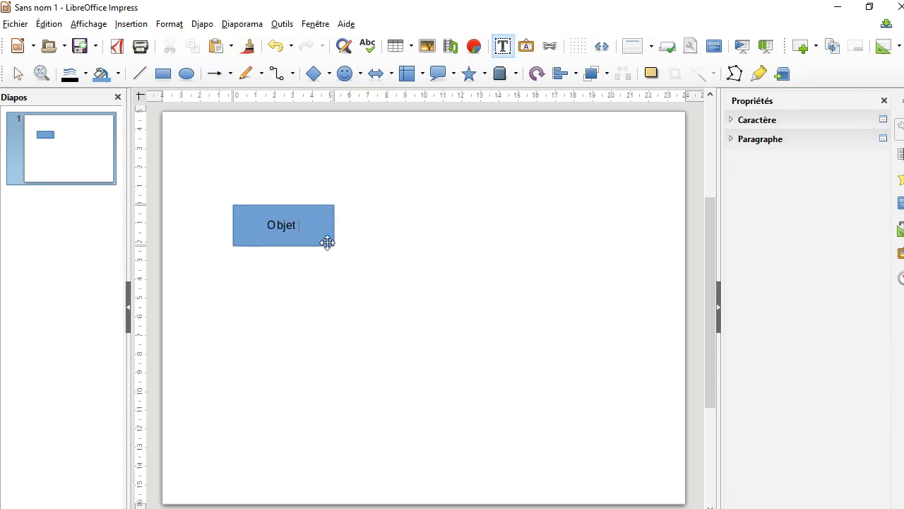
text(1)
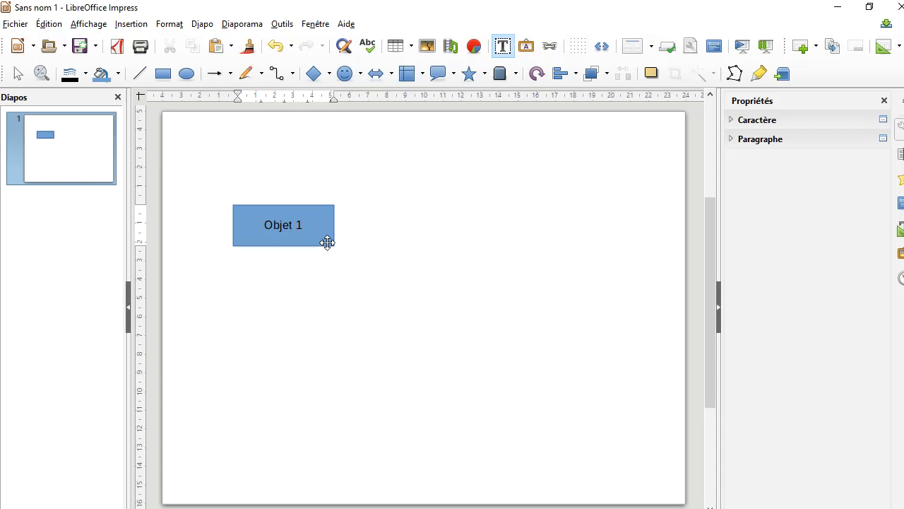
click(347, 264)
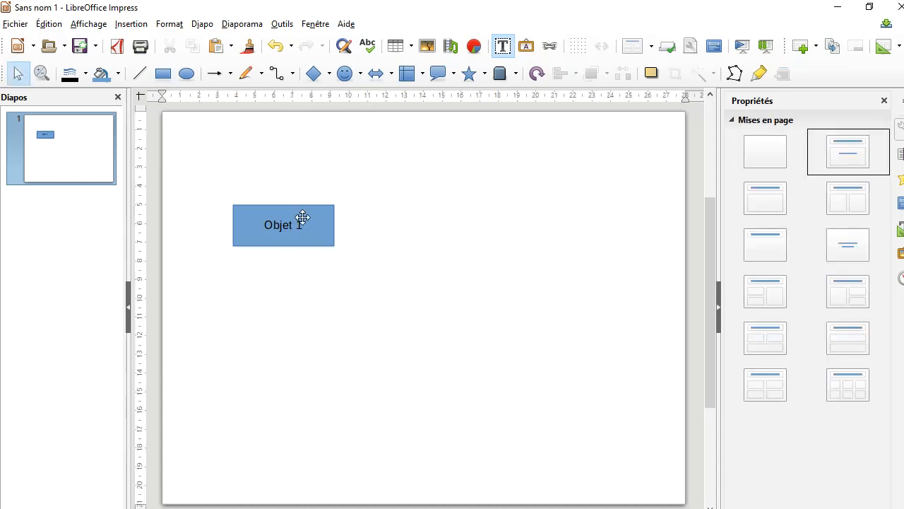
- Duplicate the "Objet 1" rectangle to get four in total and space them out in a vertical column
click(329, 223)
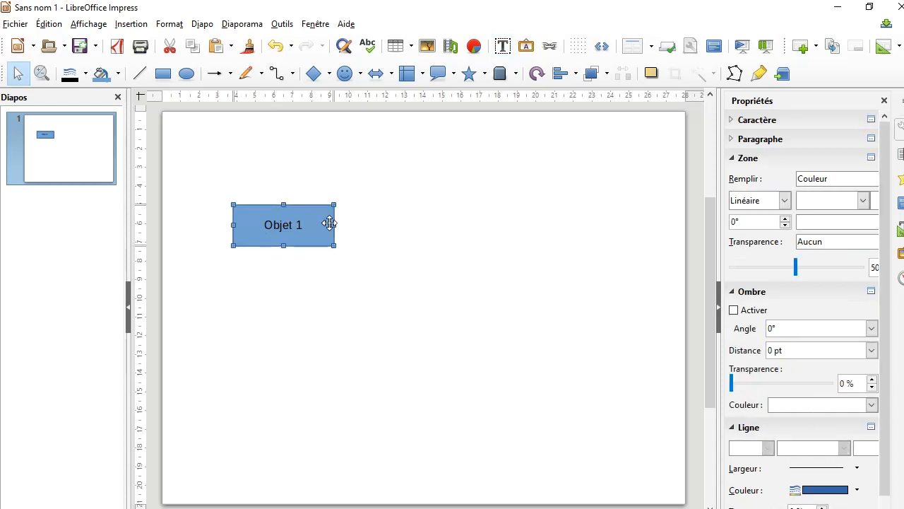
drag(323, 224, 313, 359)
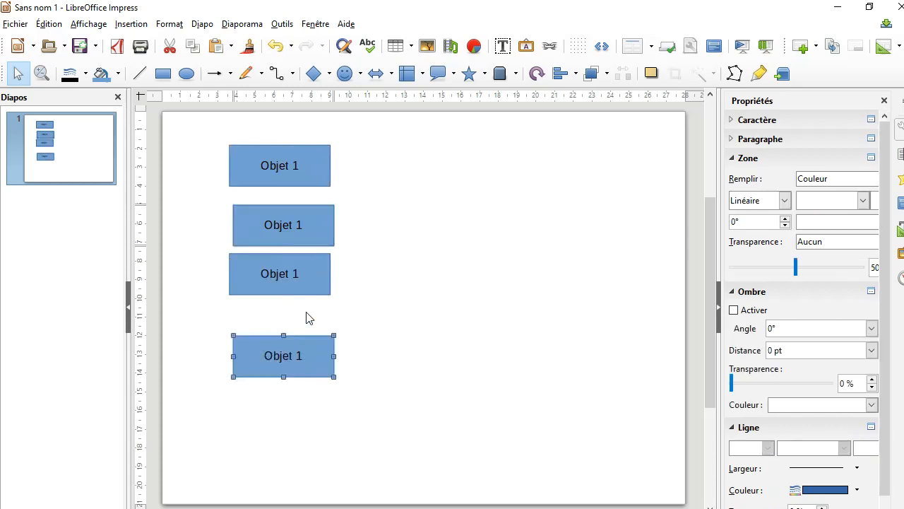
drag(308, 232, 305, 424)
drag(302, 268, 303, 230)
drag(308, 352, 311, 292)
drag(311, 240, 317, 240)
drag(313, 410, 313, 354)
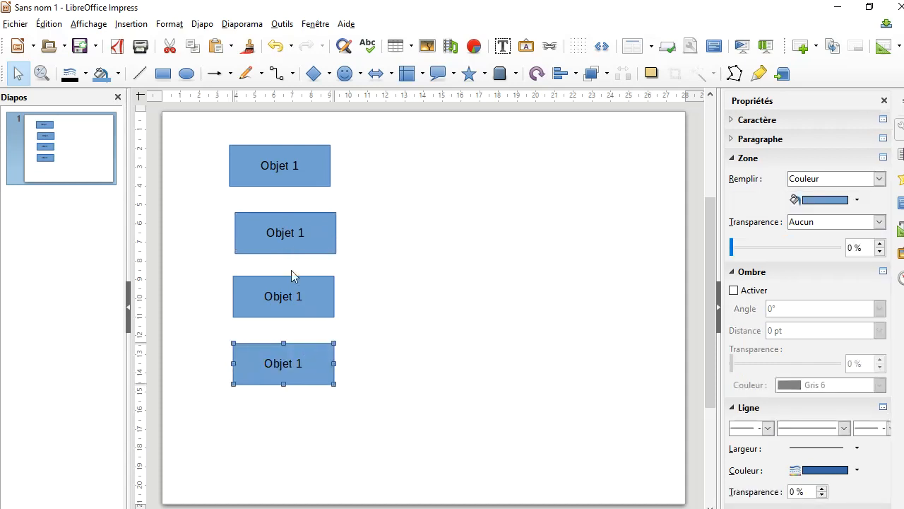
- Shift the three lower rectangles slightly left to line them up with the top one
click(315, 236)
drag(325, 242, 320, 240)
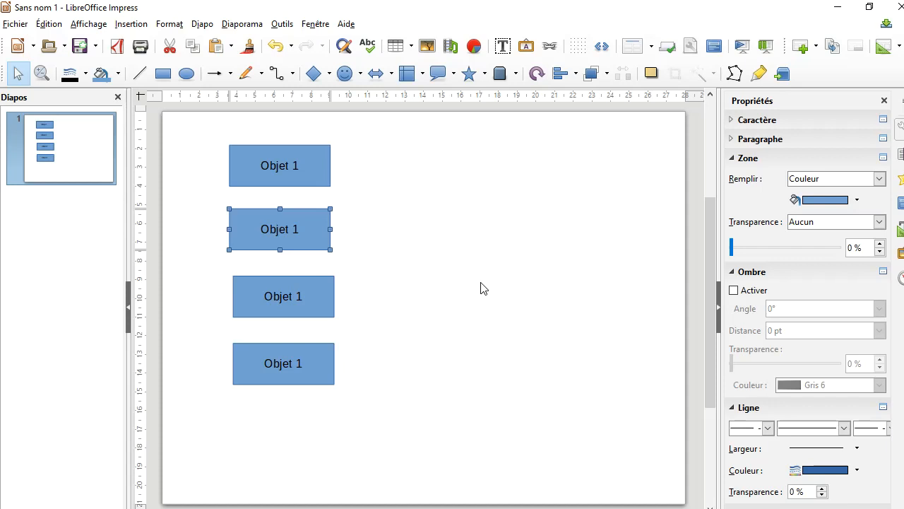
click(323, 301)
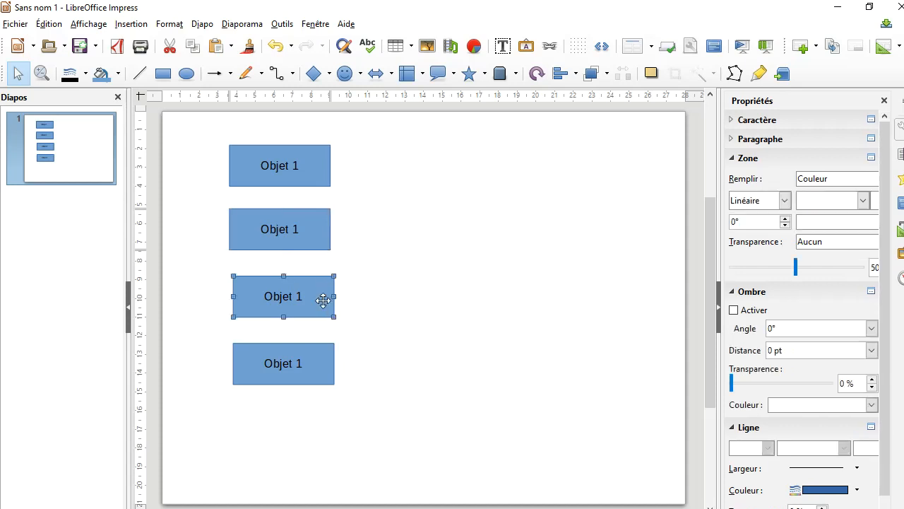
drag(324, 301, 319, 301)
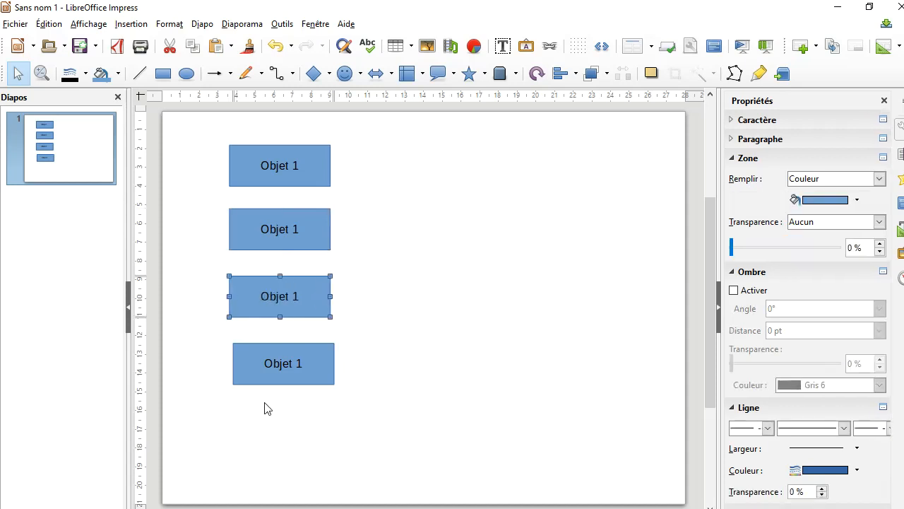
click(311, 367)
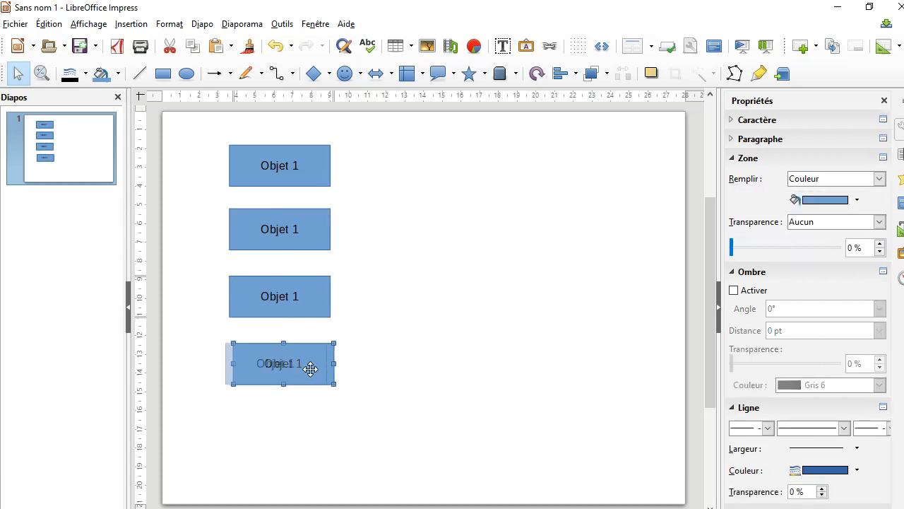
drag(308, 369, 300, 368)
click(396, 340)
- Start adding a custom animation effect to the top rectangle and place the effect dialog clear of the shapes
click(323, 166)
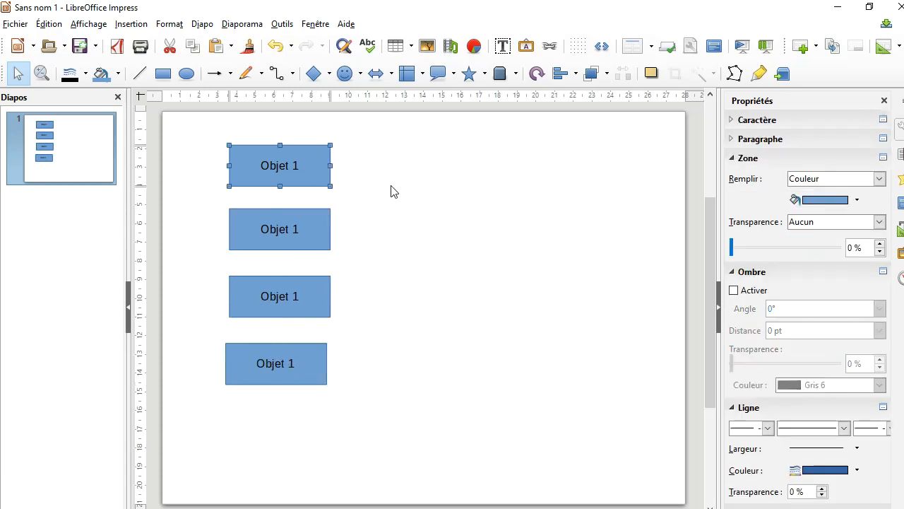
click(393, 191)
click(318, 172)
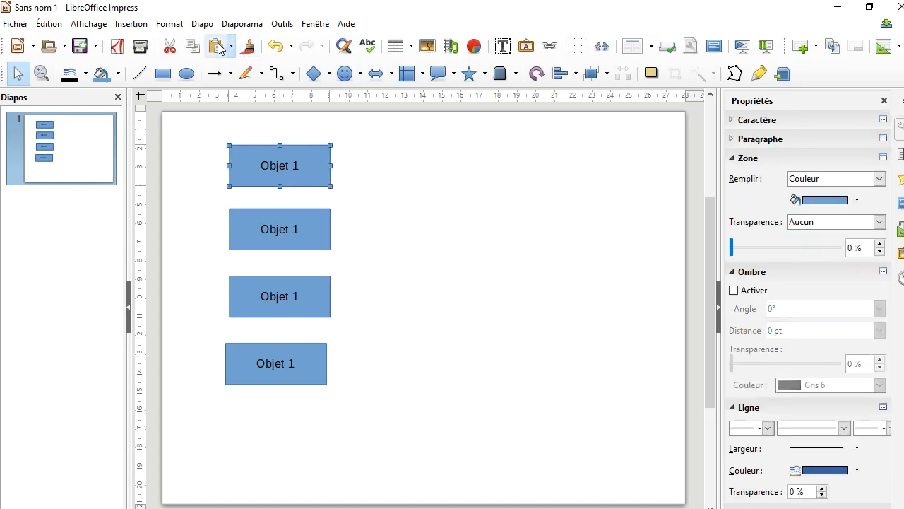
click(202, 24)
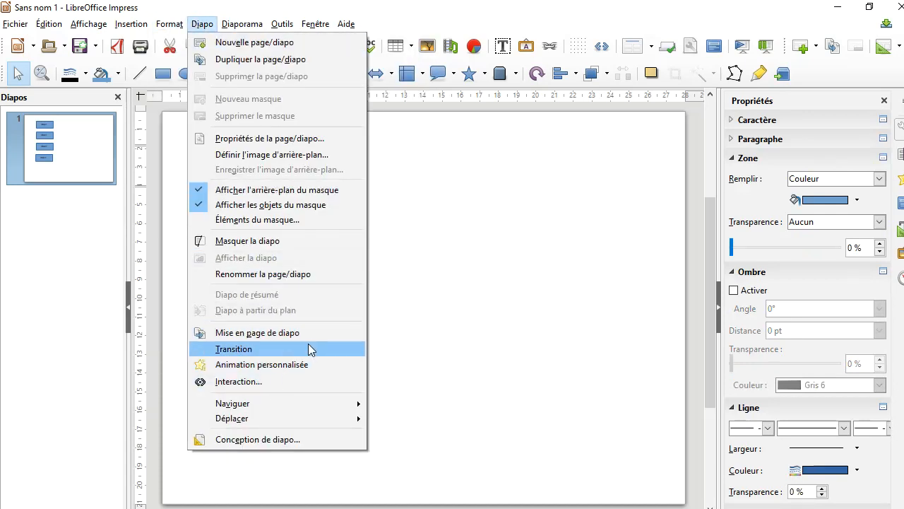
click(311, 362)
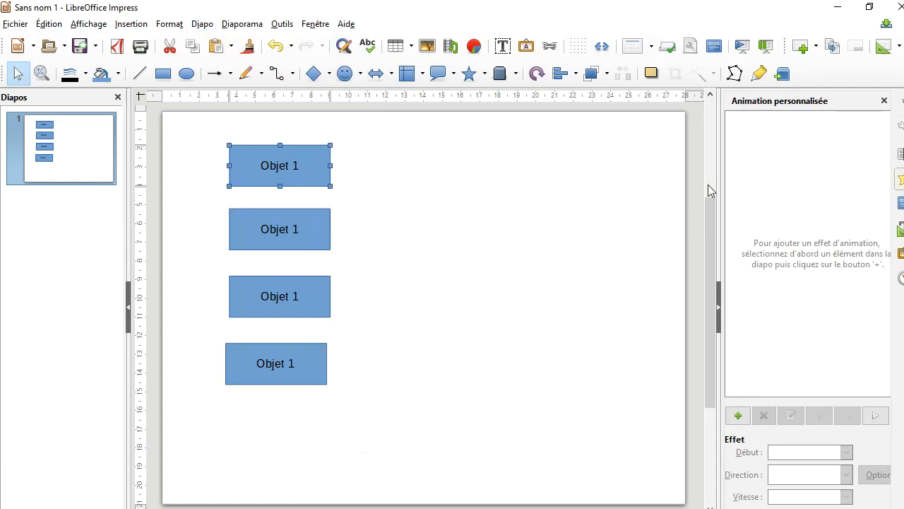
click(323, 176)
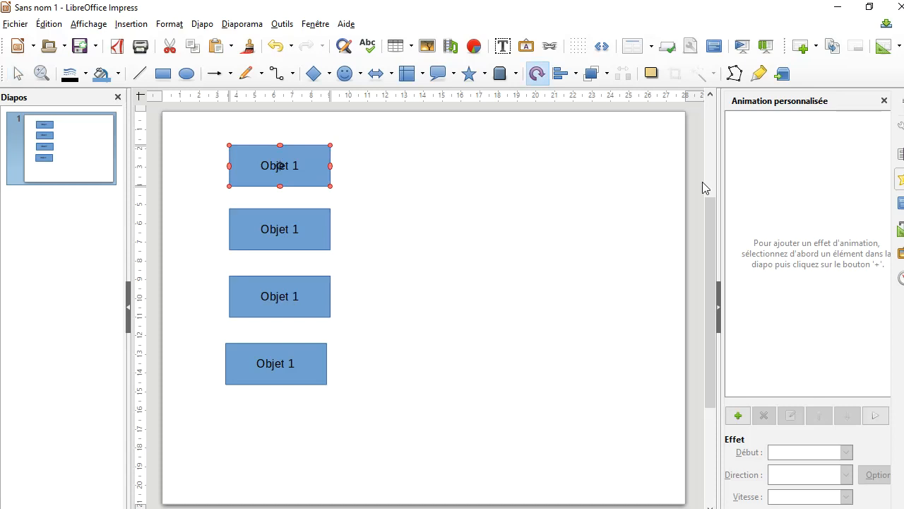
click(739, 417)
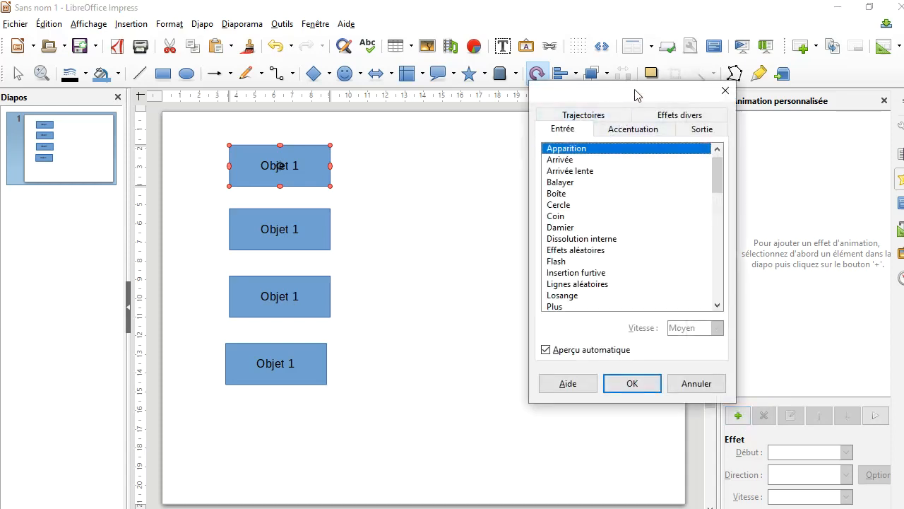
drag(634, 94, 543, 113)
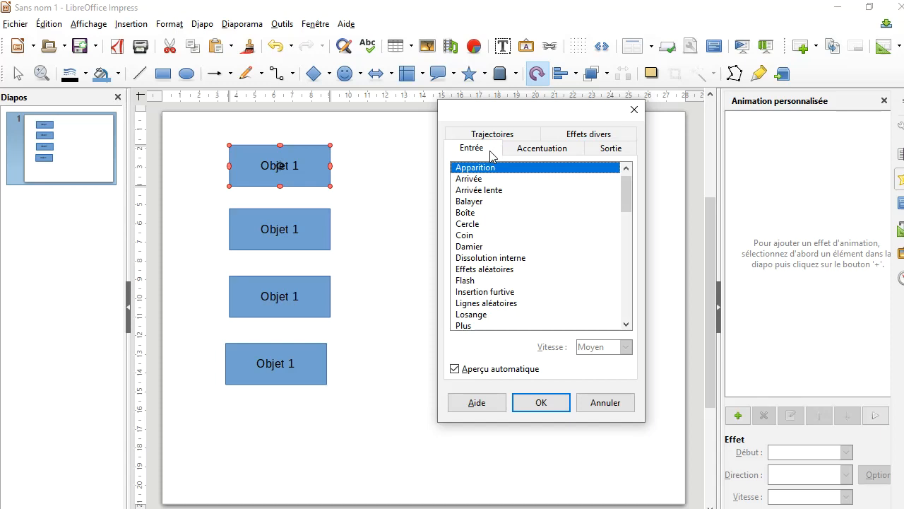
- Look through the Sortie, Accentuation and Trajectoires effect categories, highlighting Ligne à main levée
click(613, 149)
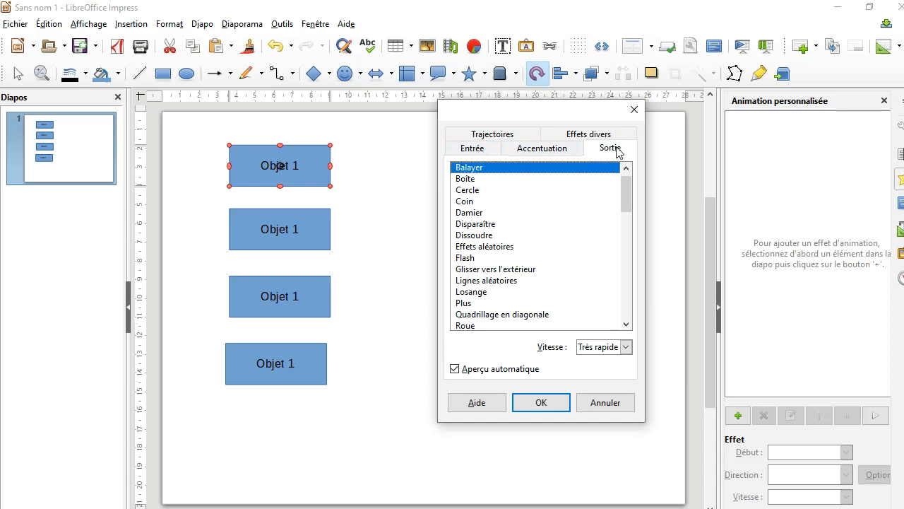
click(558, 152)
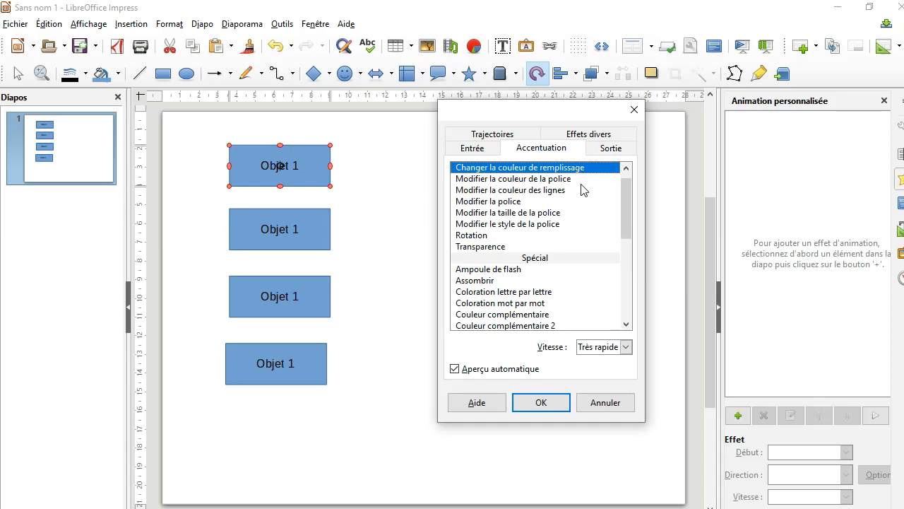
click(486, 136)
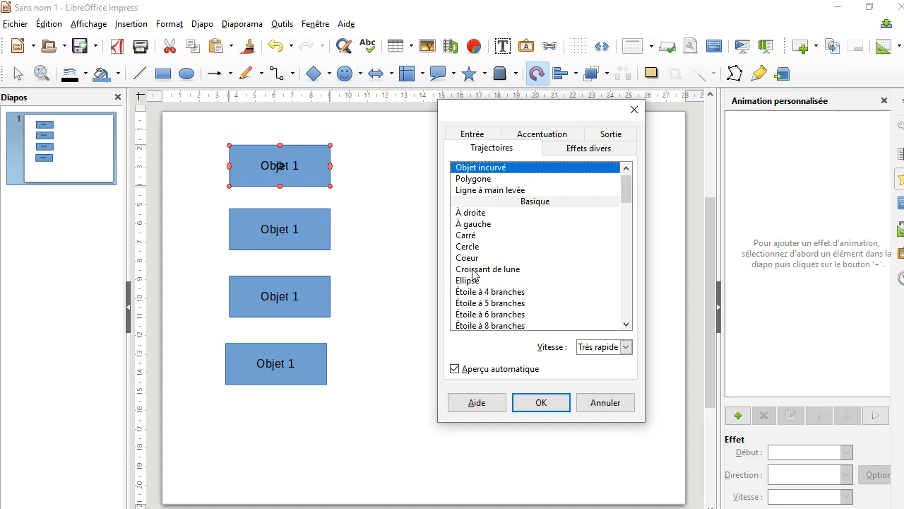
click(483, 192)
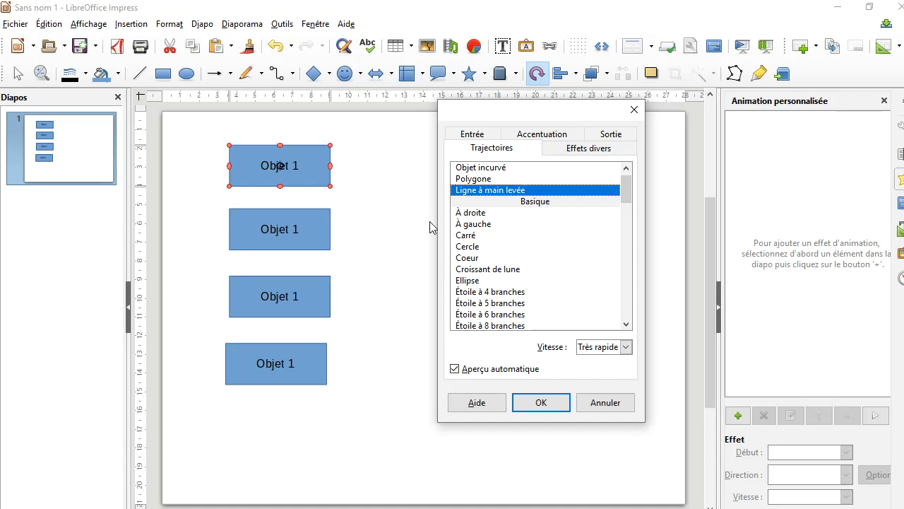
- Preview the Entrée effects Apparition, Arrivée, Arrivée lente, Balayer, Boîte, Cercle and Coin on the top rectangle, keeping Aperçu automatique enabled
click(470, 134)
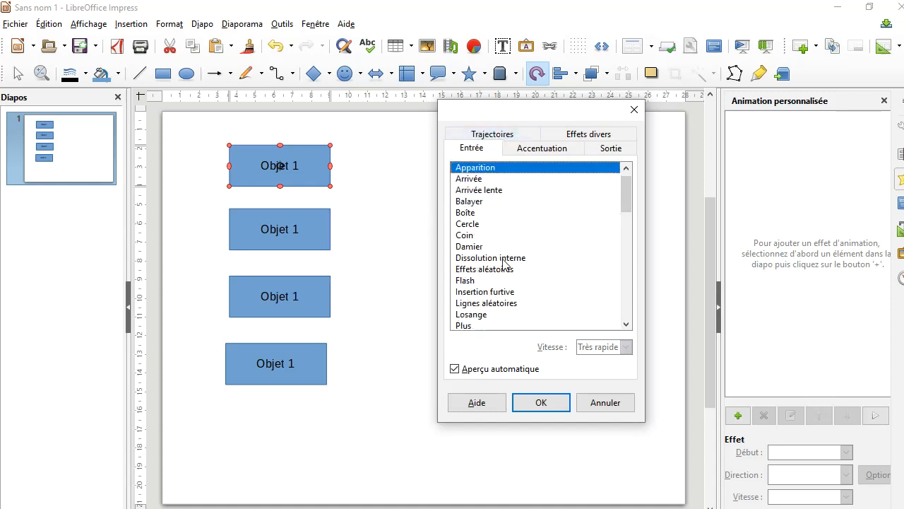
click(455, 370)
click(456, 371)
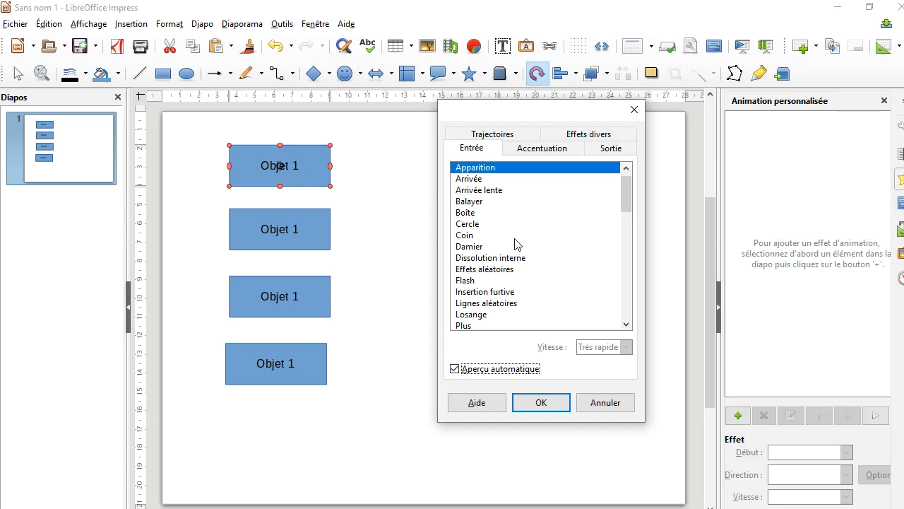
click(478, 185)
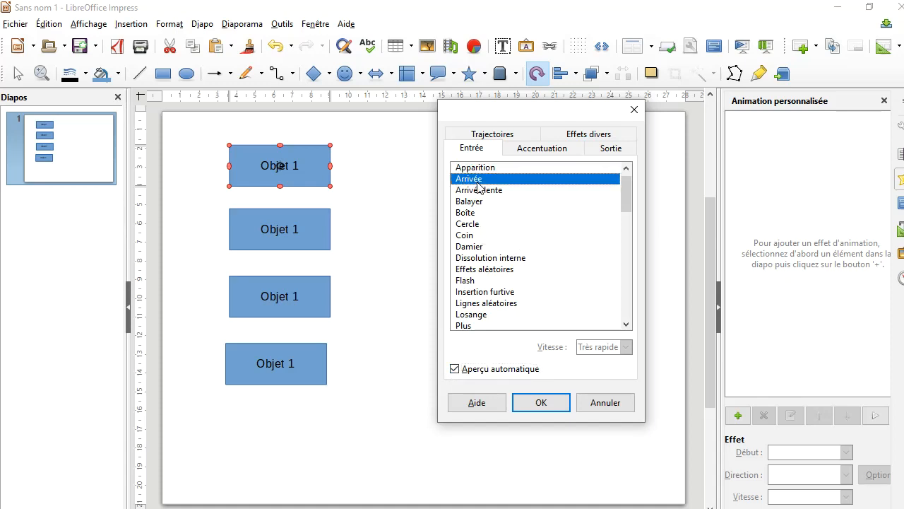
click(481, 171)
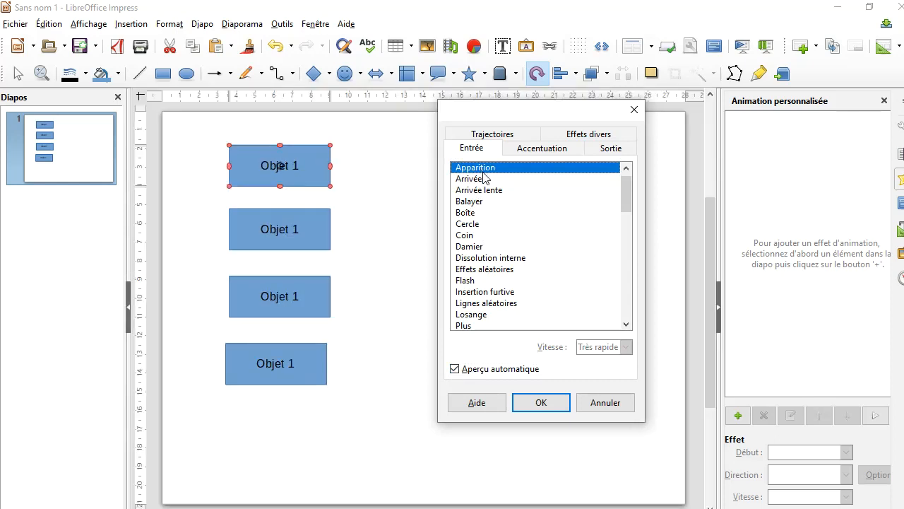
click(478, 182)
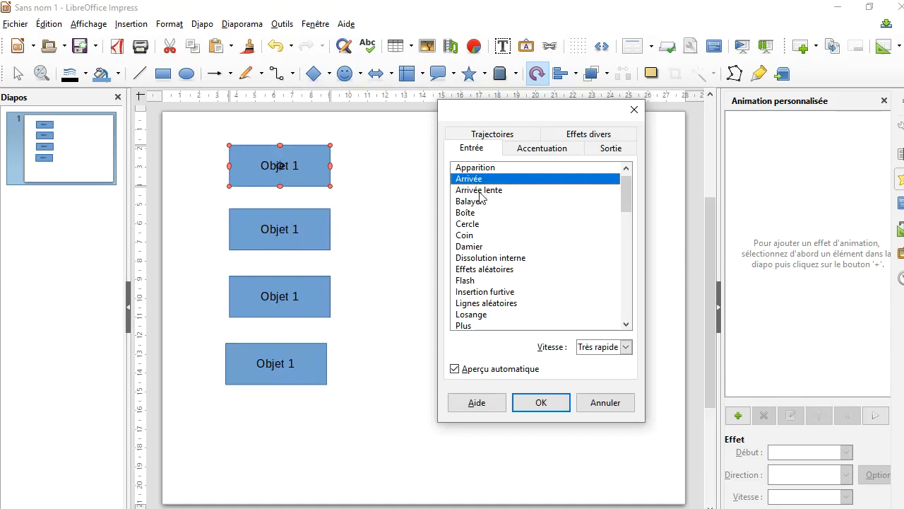
click(481, 190)
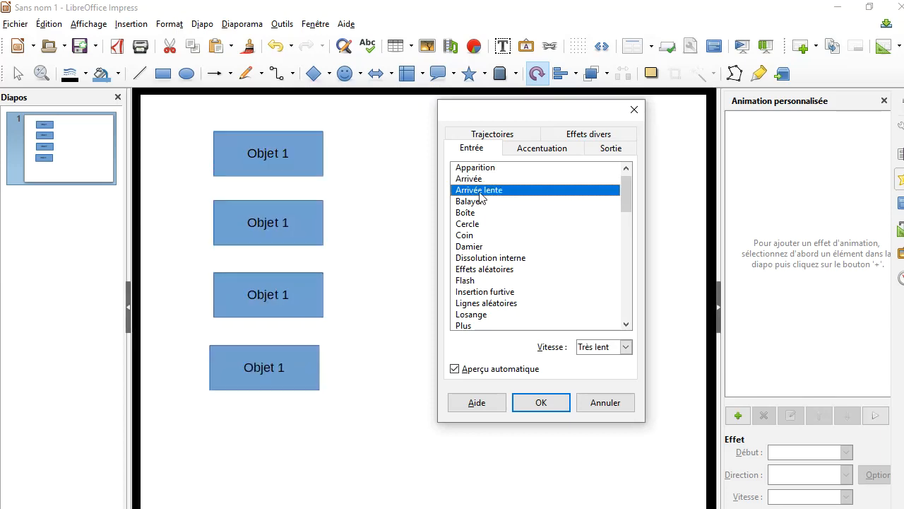
click(472, 205)
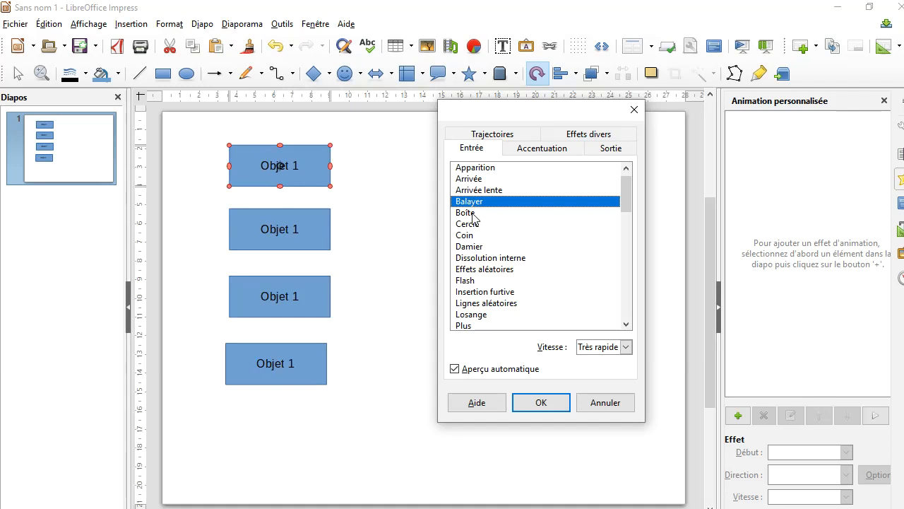
click(466, 212)
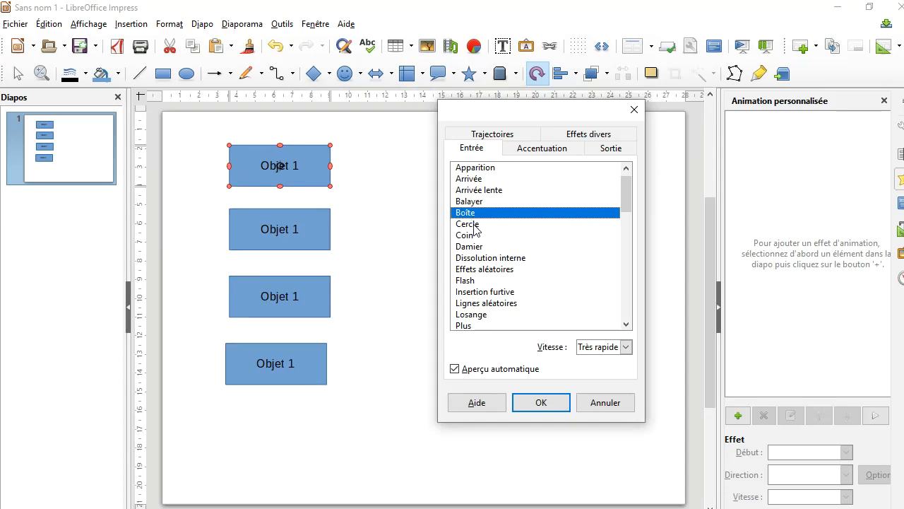
click(471, 225)
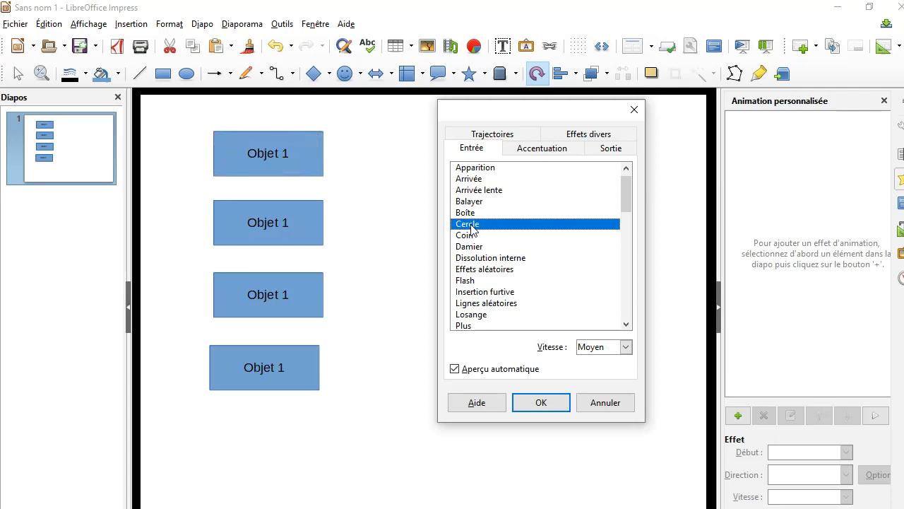
click(472, 239)
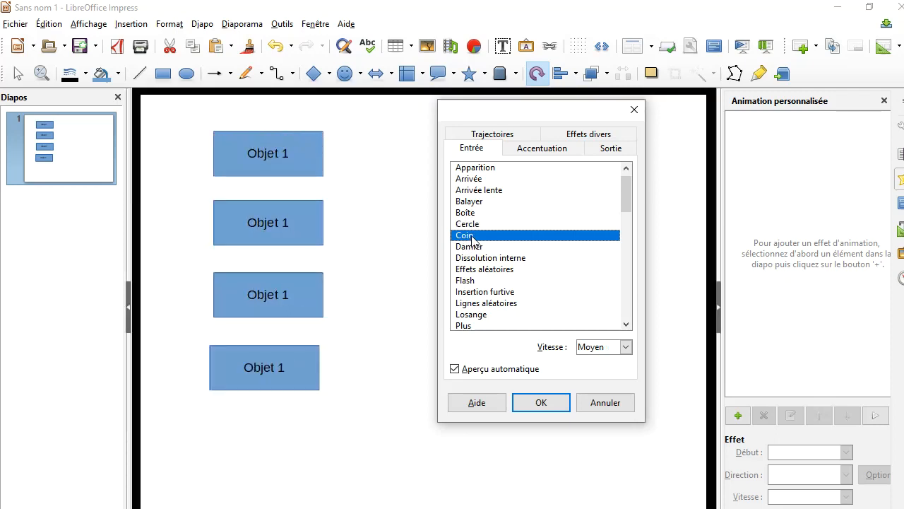
- Apply the Damier entrance effect to the top rectangle with the speed set to Moyen, and deselect the shape
click(478, 247)
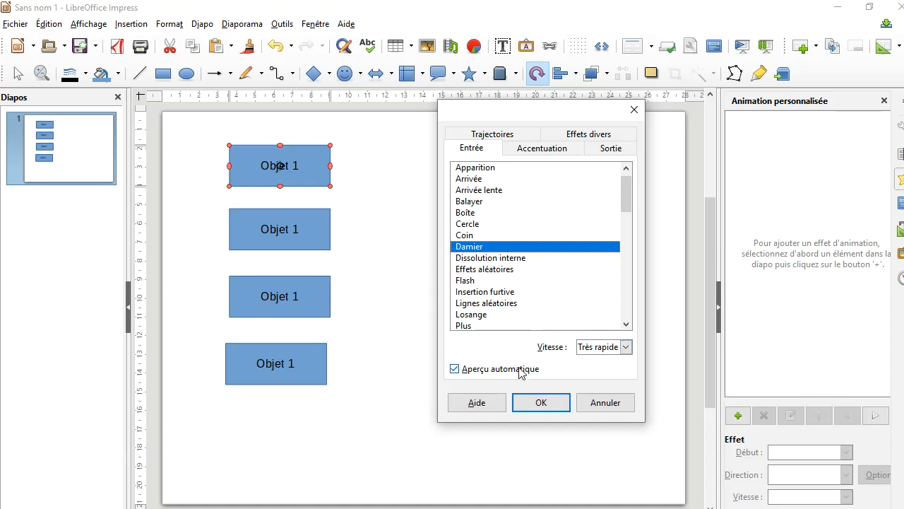
key(Up)
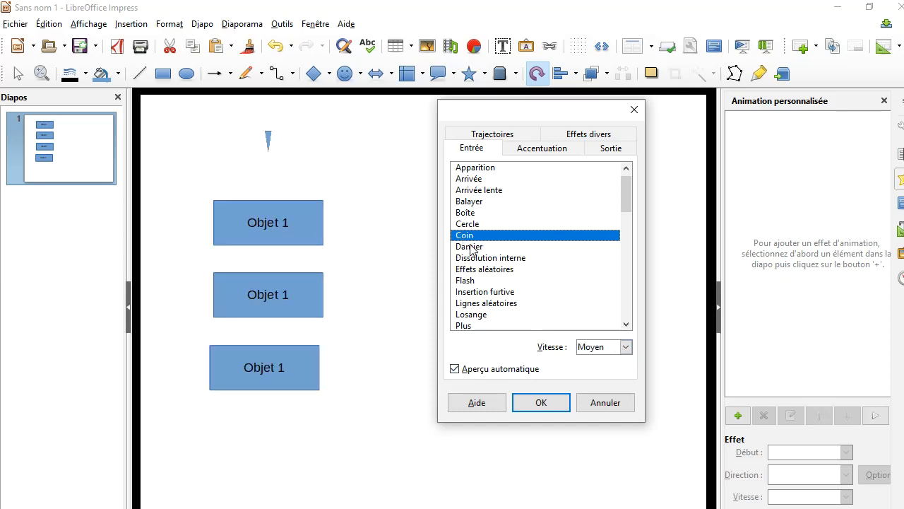
key(Down)
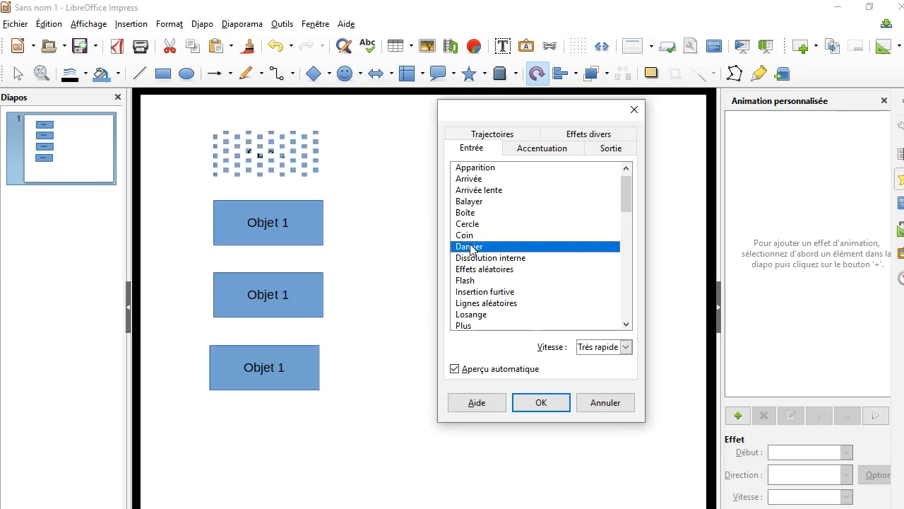
click(626, 347)
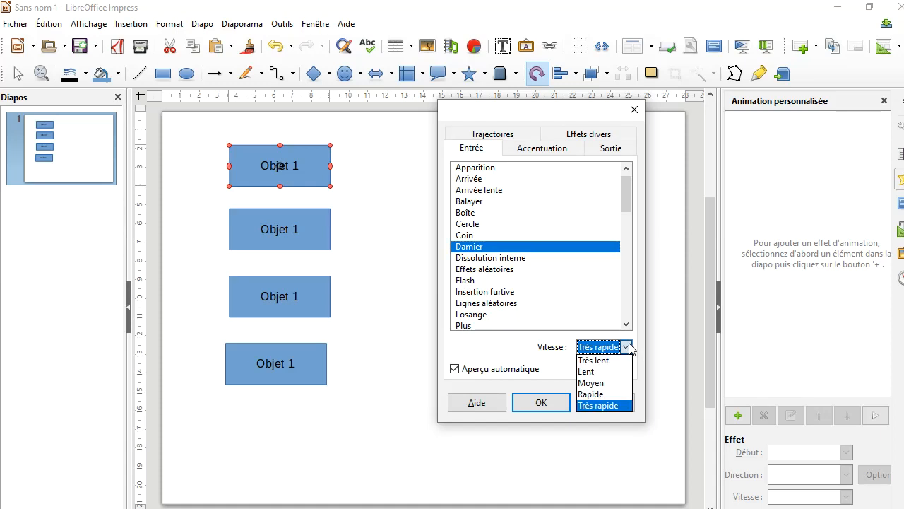
click(617, 383)
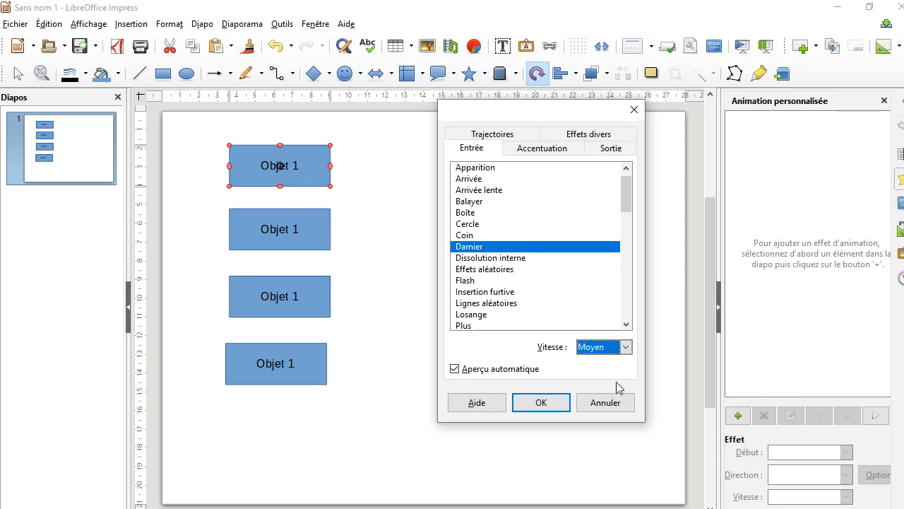
click(543, 404)
click(467, 323)
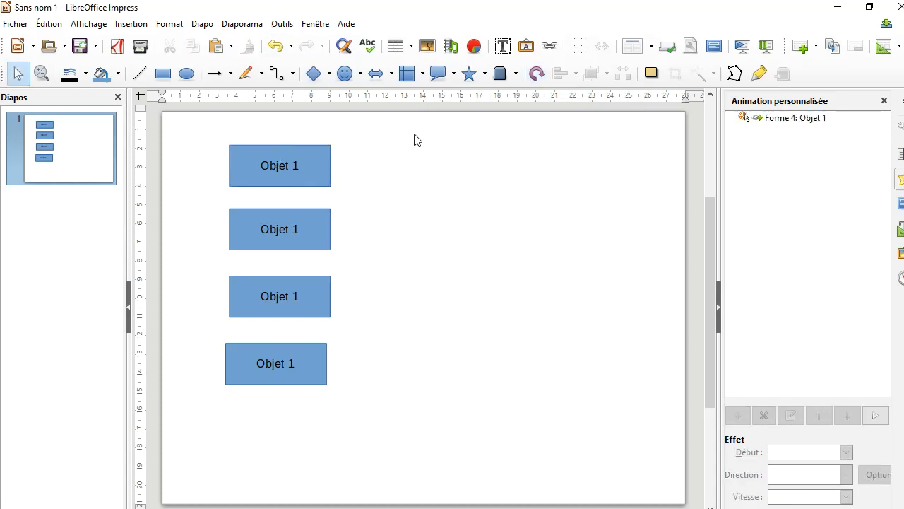
- Run the slideshow from the current slide, play the top rectangle's entrance animation, and return to editing
click(239, 26)
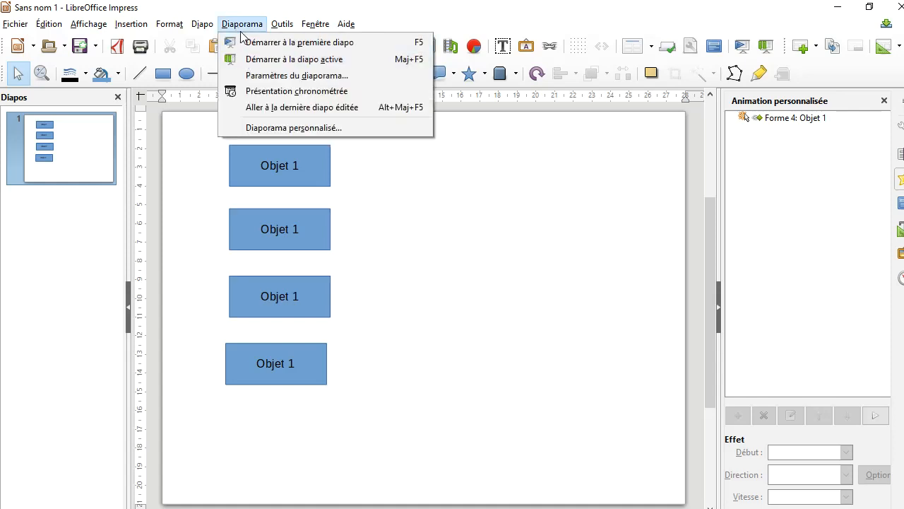
click(357, 57)
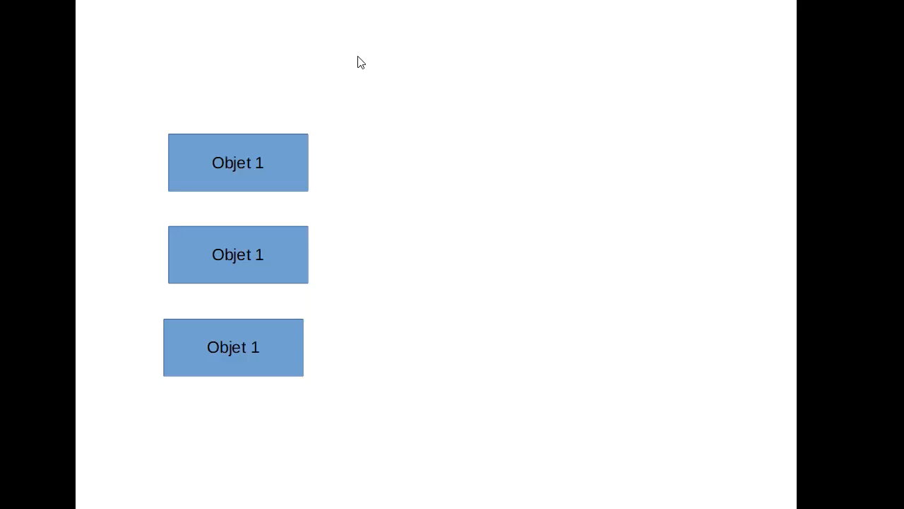
click(437, 190)
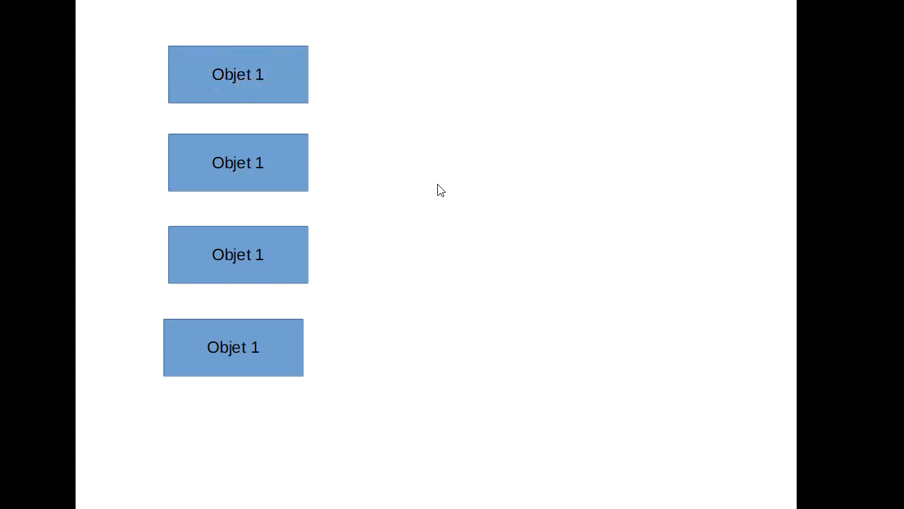
key(Escape)
- Add the Damier entrance effect to the second rectangle from the top with the speed set to Rapide
click(311, 239)
click(738, 416)
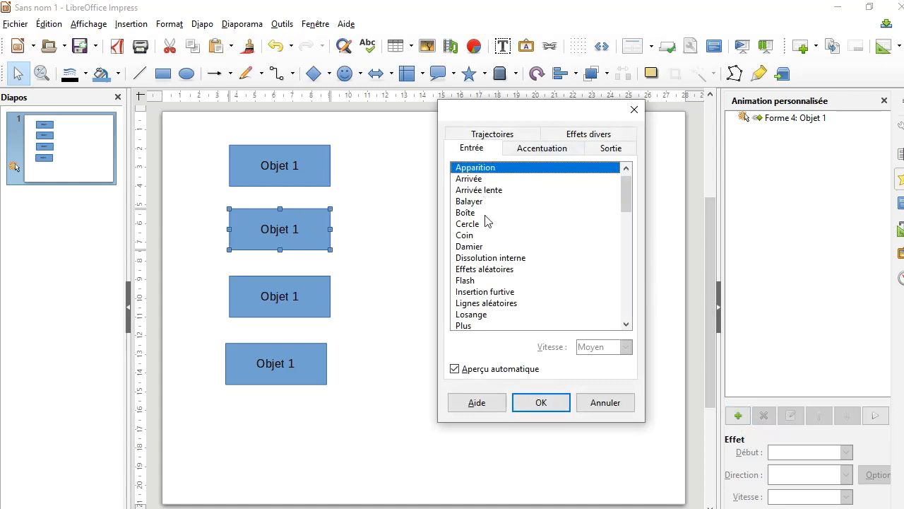
click(475, 249)
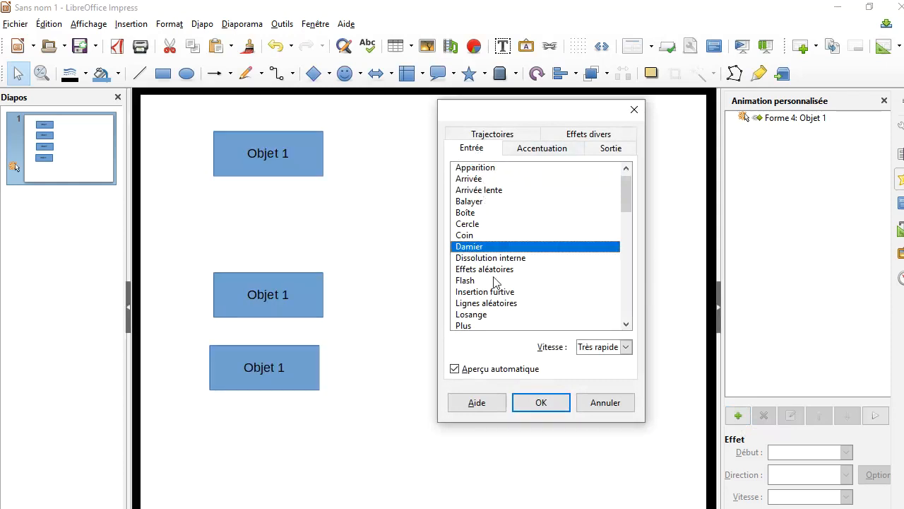
click(626, 349)
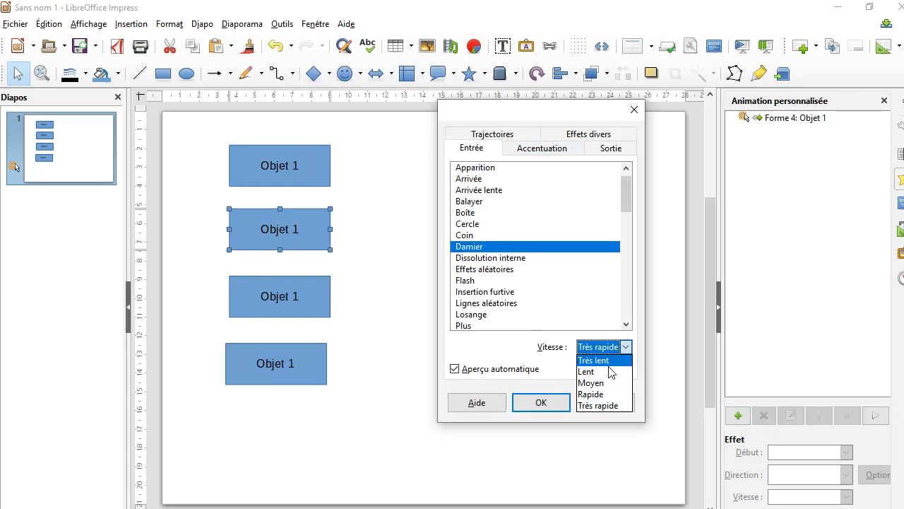
click(609, 394)
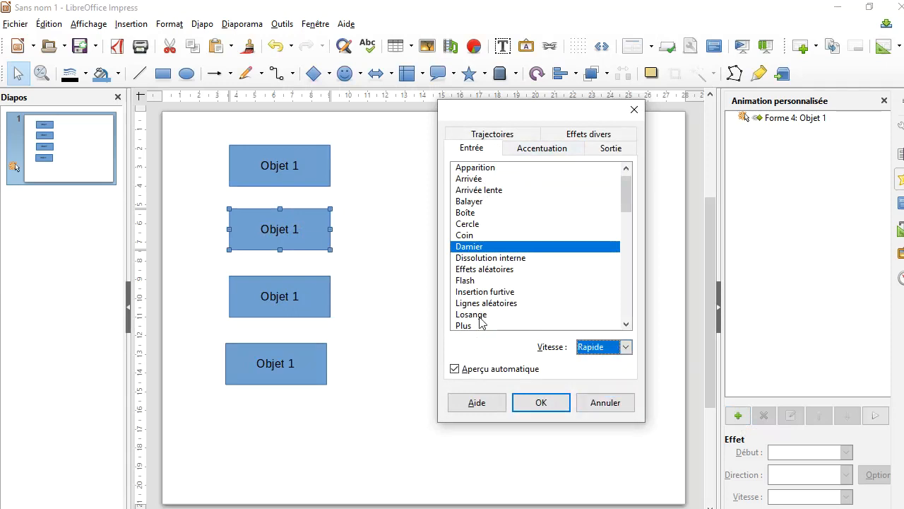
click(557, 404)
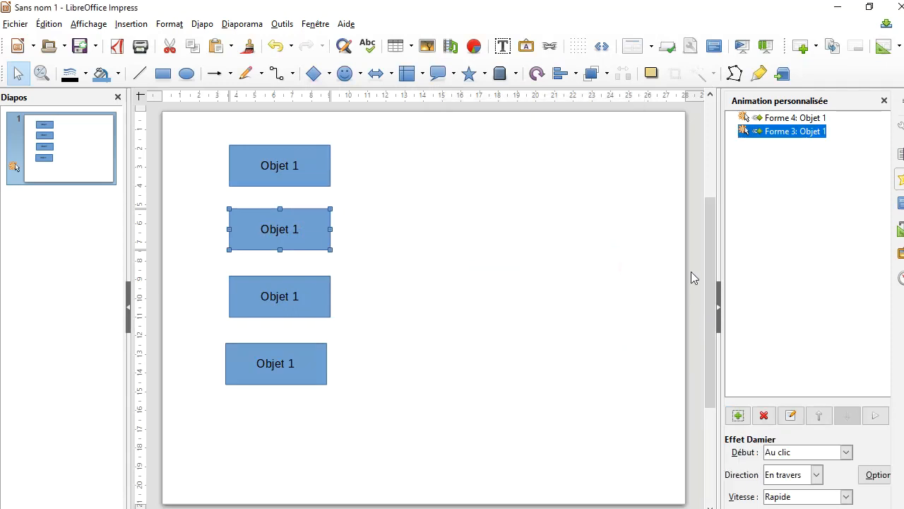
- Add the Damier entrance effect to the third rectangle from the top with the speed set to Rapide
click(304, 309)
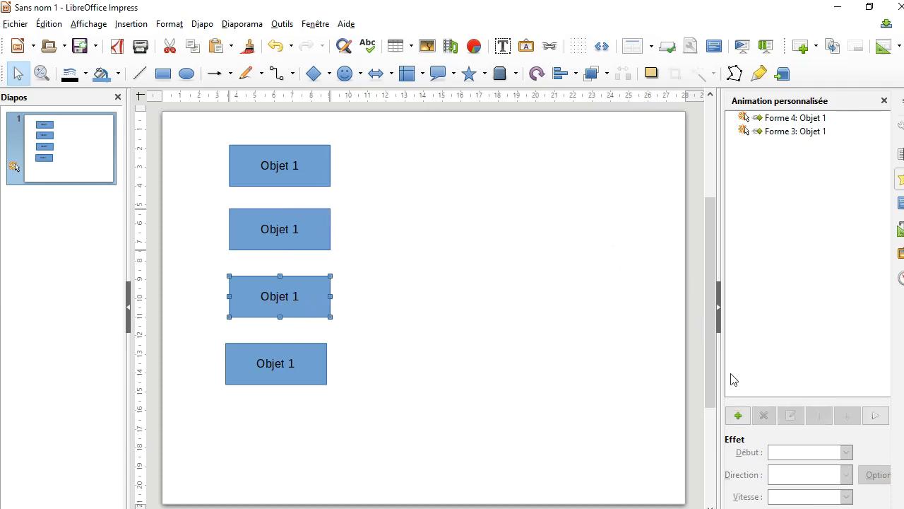
click(737, 416)
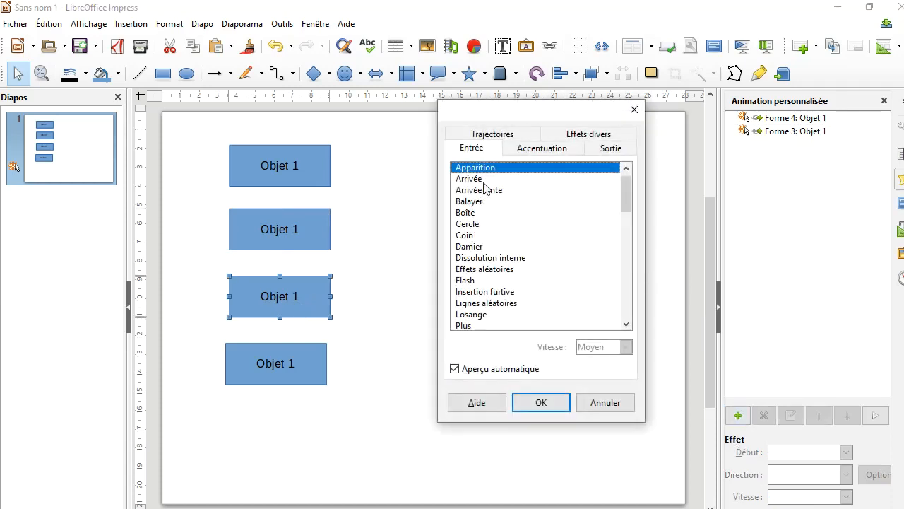
click(468, 247)
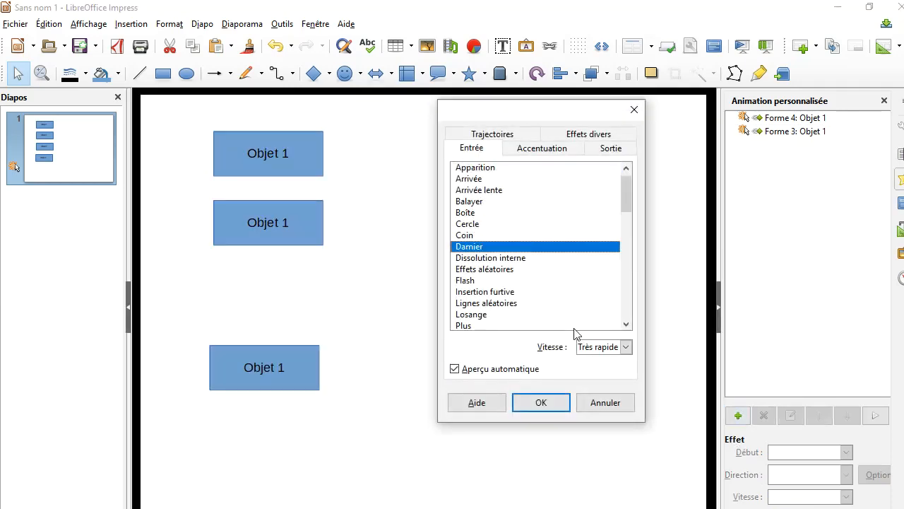
click(604, 347)
click(605, 385)
click(604, 347)
click(597, 394)
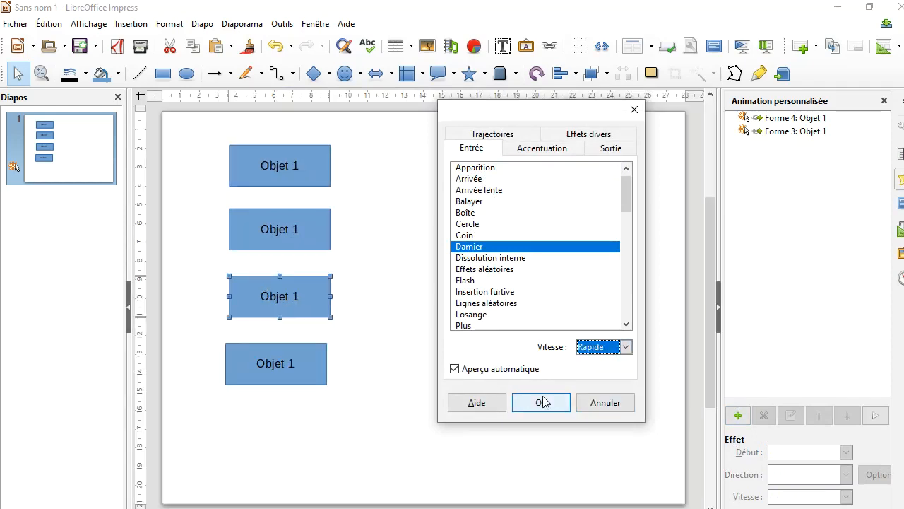
click(541, 403)
- Add the Damier entrance effect to the bottom rectangle with the speed set to Rapide
click(275, 363)
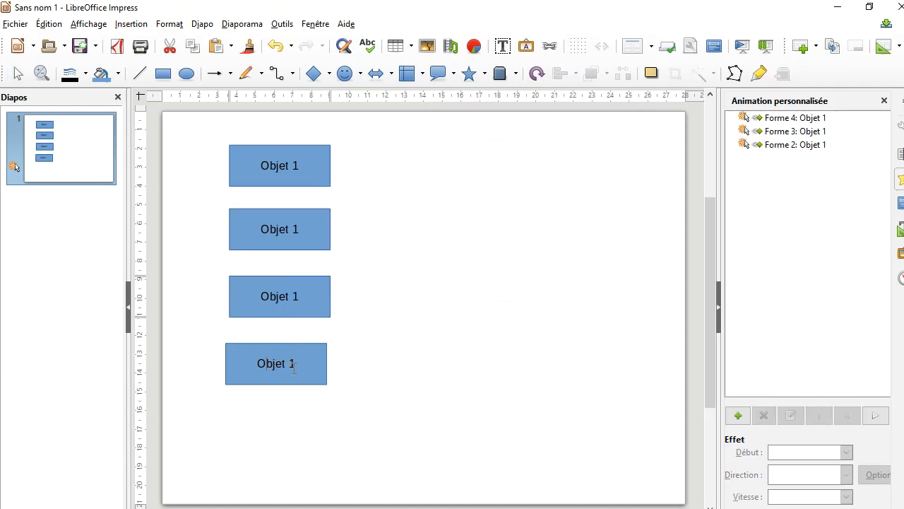
key(Escape)
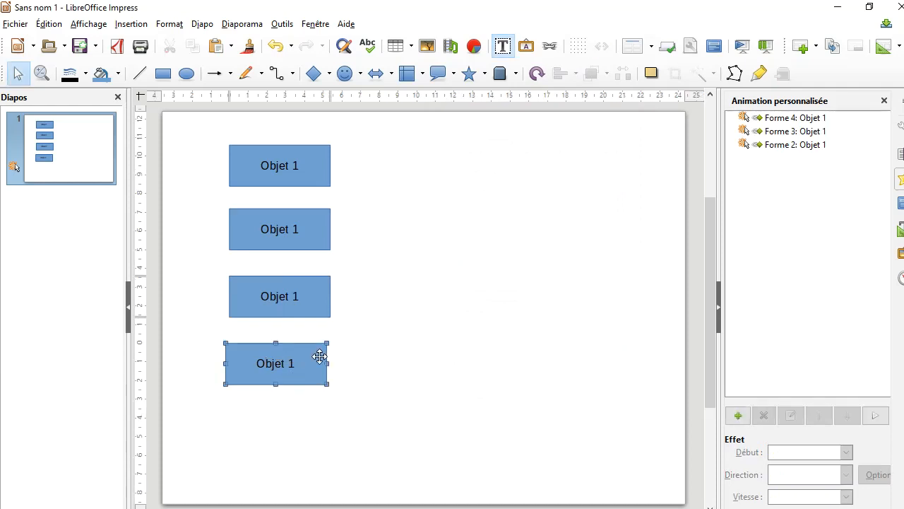
click(738, 416)
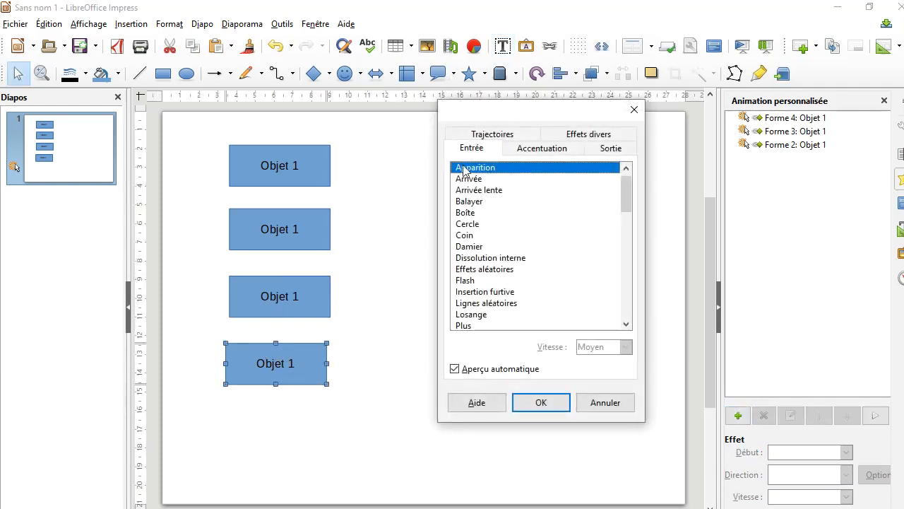
click(473, 249)
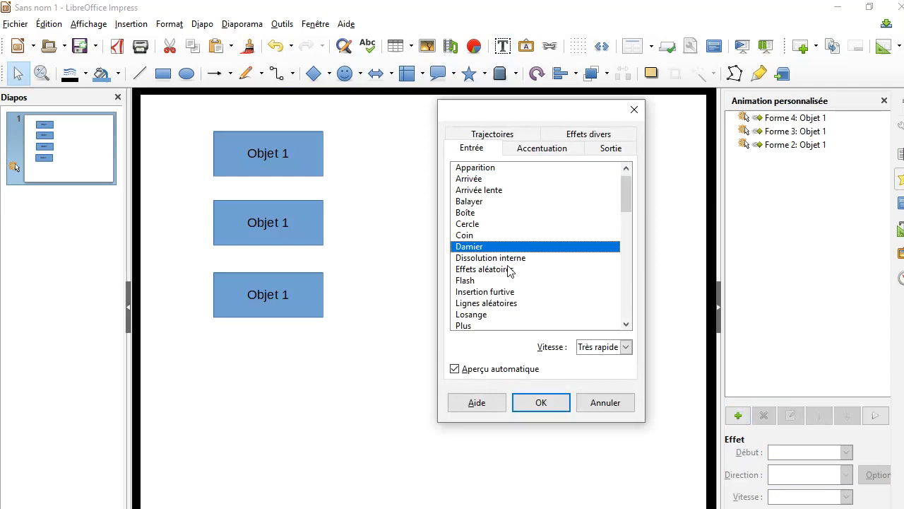
click(624, 346)
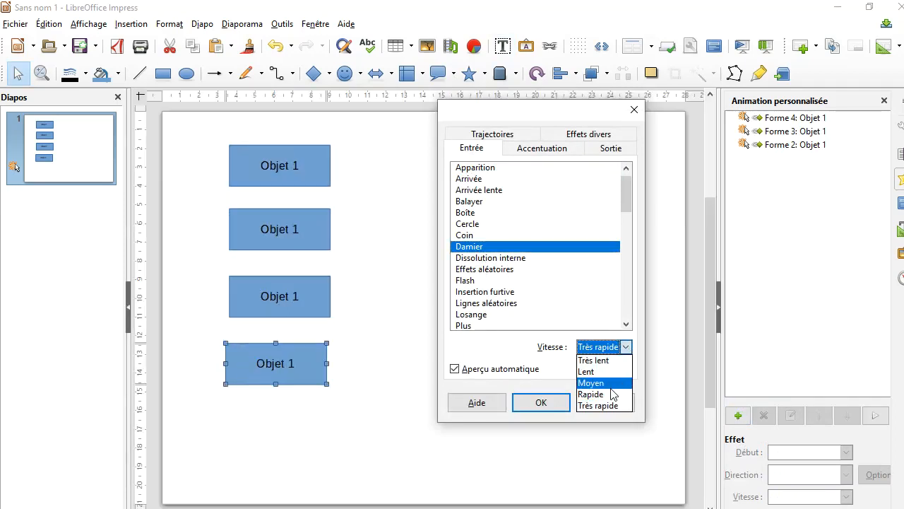
click(597, 393)
click(560, 404)
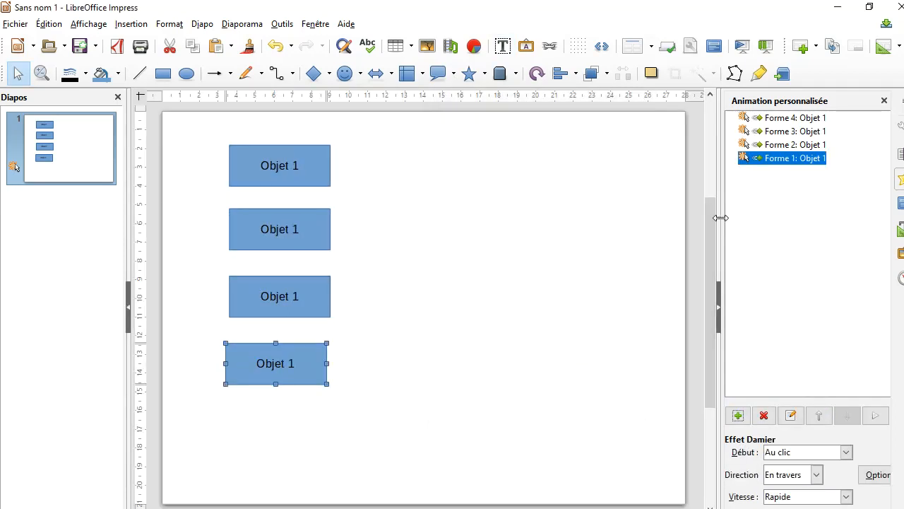
- Go through the animation entries for Forme 4, Forme 3 and Forme 2 to check their effect settings
click(814, 118)
click(812, 131)
click(815, 144)
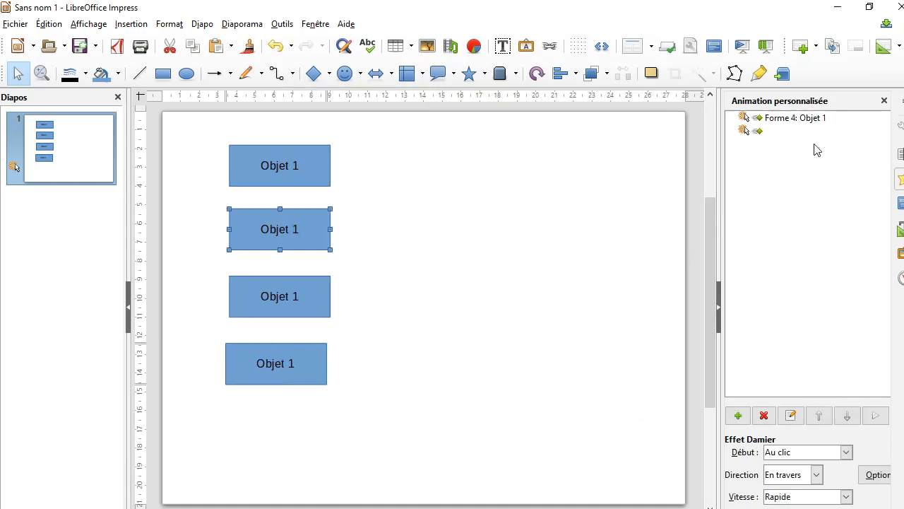
- Examine the start, direction and speed settings of each of the four Damier animation entries
click(814, 159)
click(813, 118)
click(814, 131)
click(814, 145)
click(814, 157)
drag(809, 144, 806, 133)
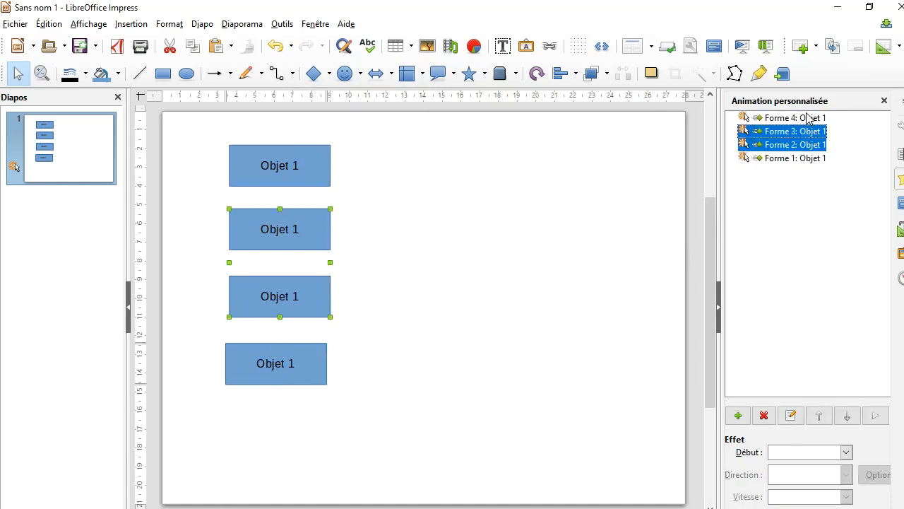
click(808, 116)
click(812, 132)
click(814, 145)
click(816, 158)
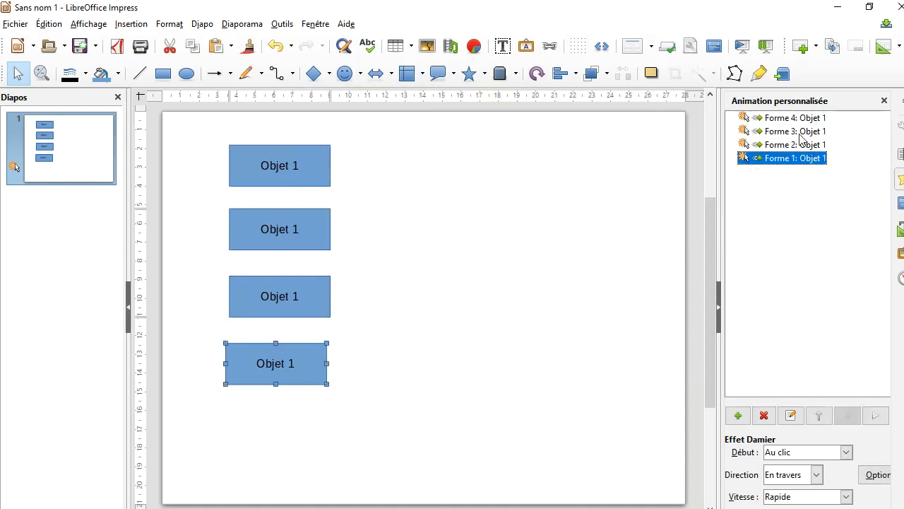
click(805, 118)
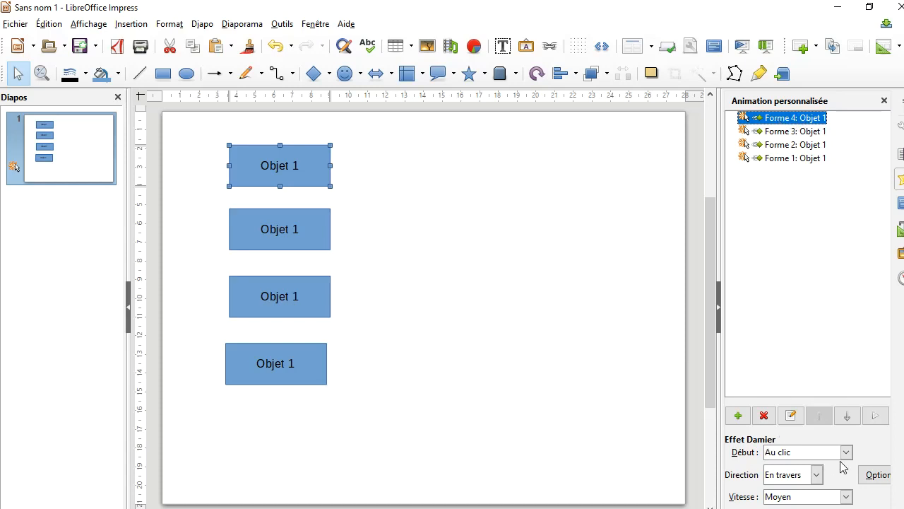
click(805, 132)
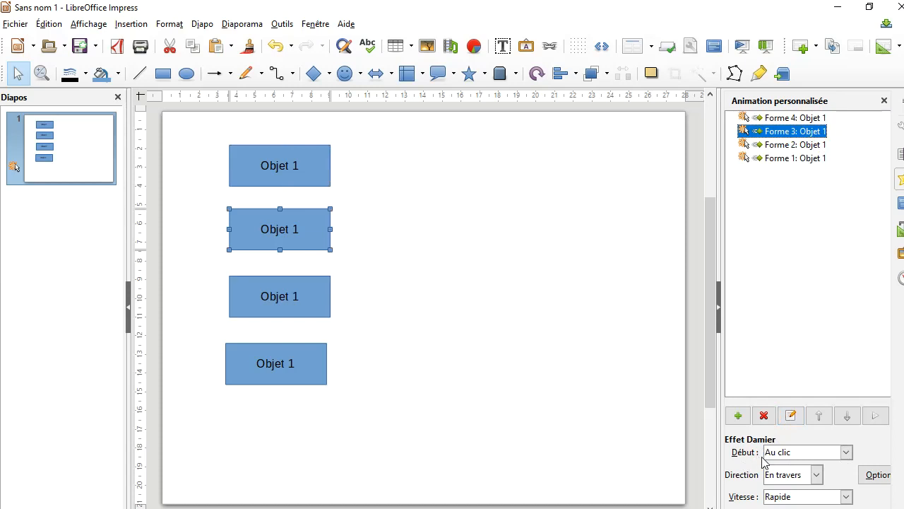
click(804, 145)
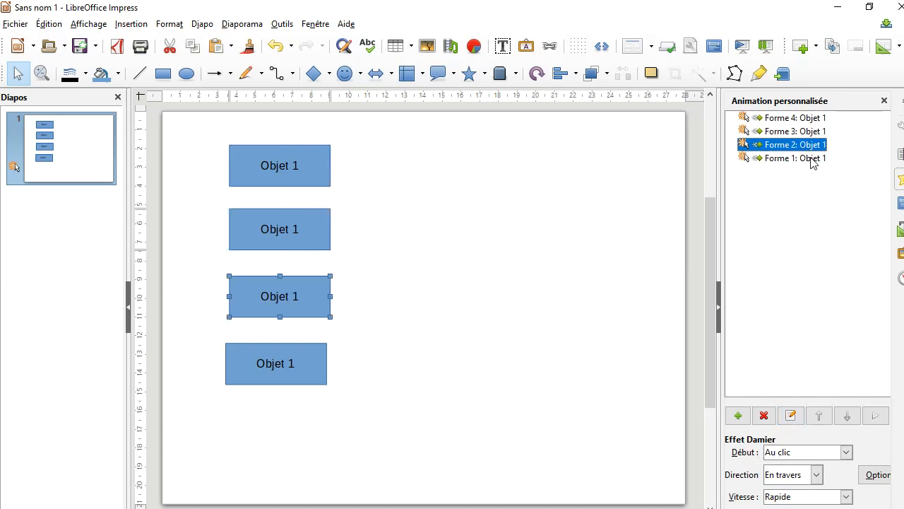
click(811, 159)
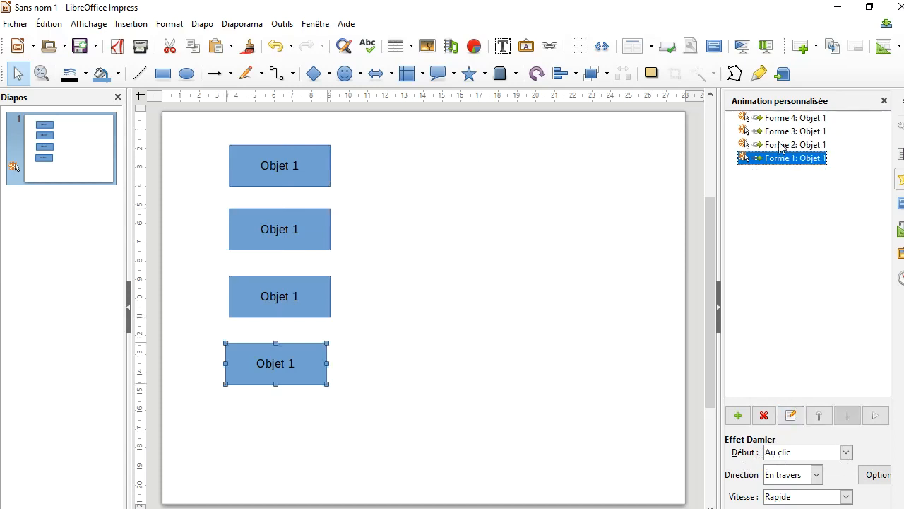
click(785, 120)
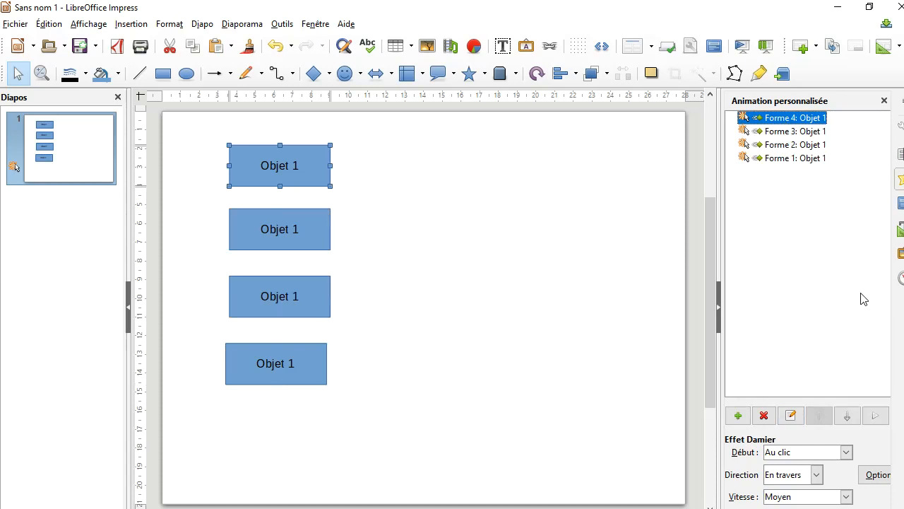
- Set the start of the Forme 3, Forme 2 and Forme 1 animations to Après le précédent
click(806, 132)
click(846, 452)
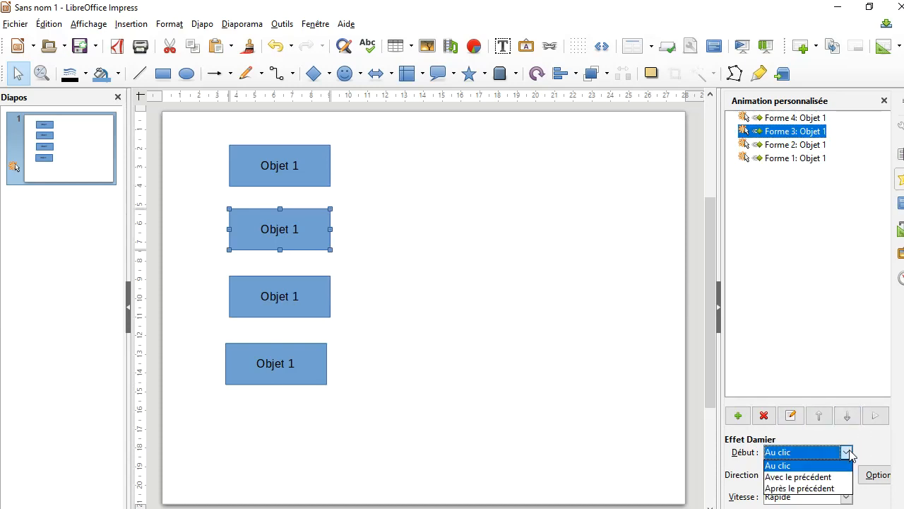
click(840, 488)
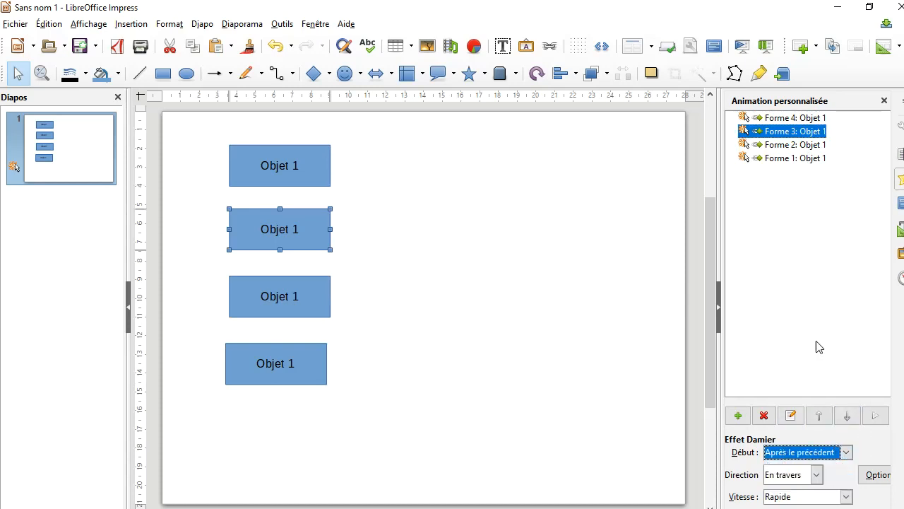
click(803, 146)
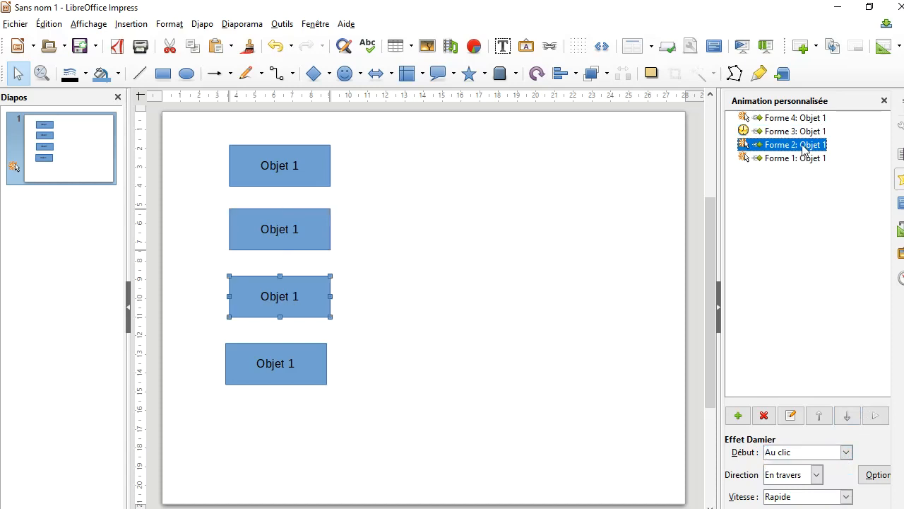
click(847, 453)
click(839, 489)
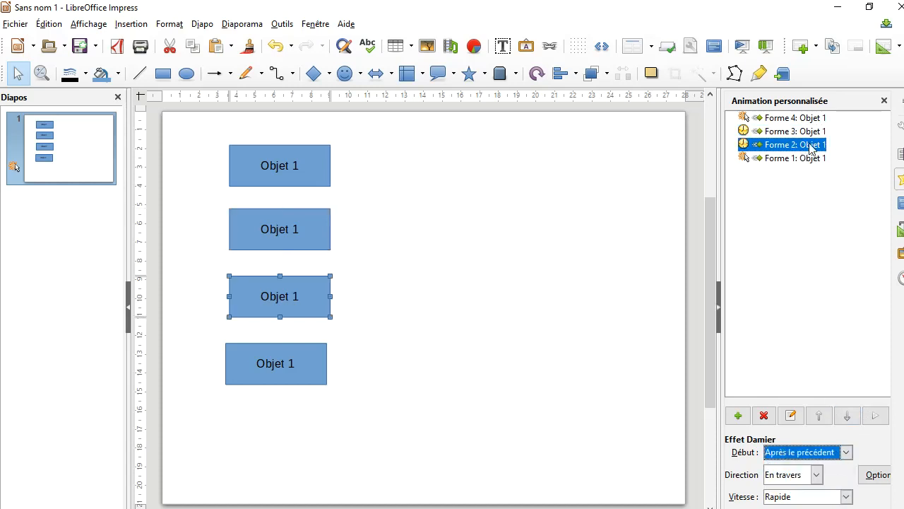
click(817, 159)
click(847, 453)
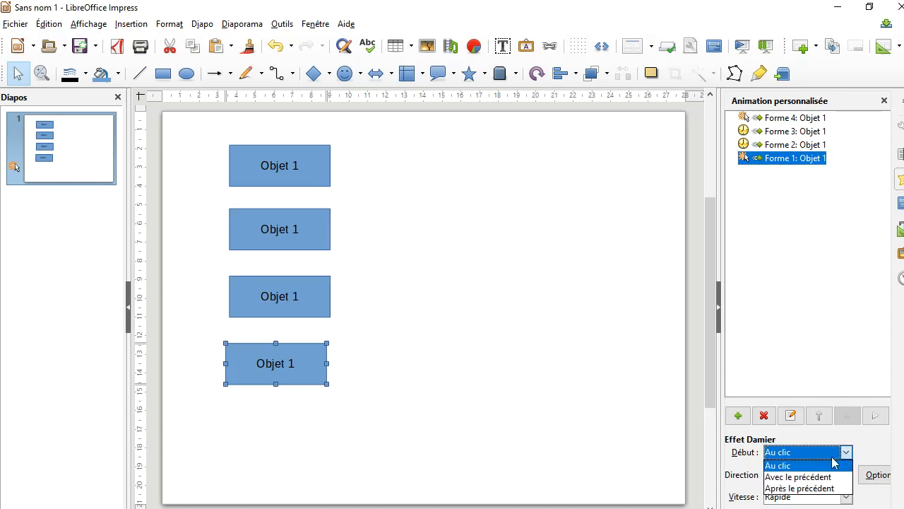
click(814, 493)
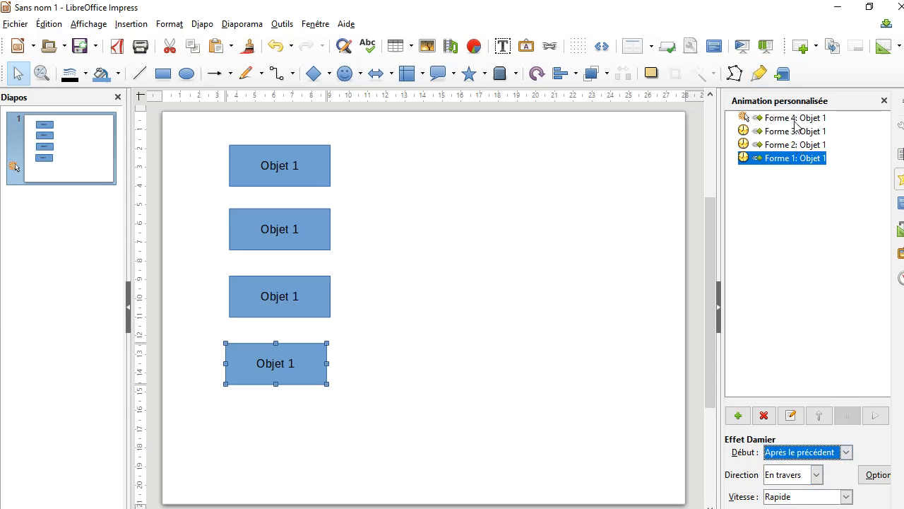
- Go through the four rectangles on the slide to see which animation entry and start setting belongs to each
click(790, 144)
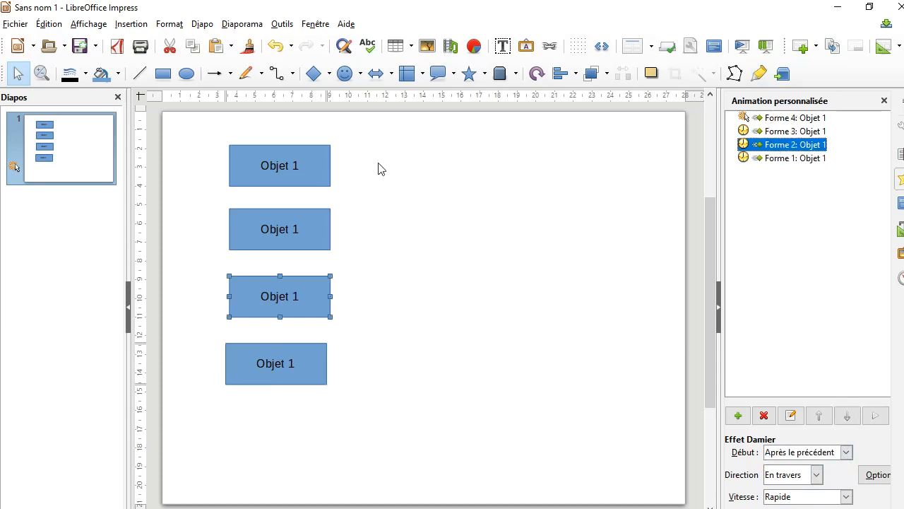
click(311, 165)
click(308, 225)
click(304, 295)
click(309, 363)
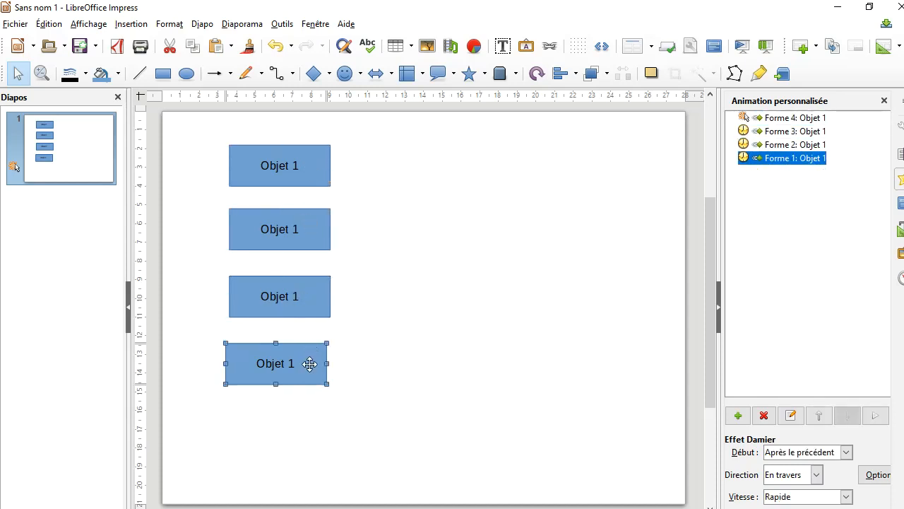
click(315, 300)
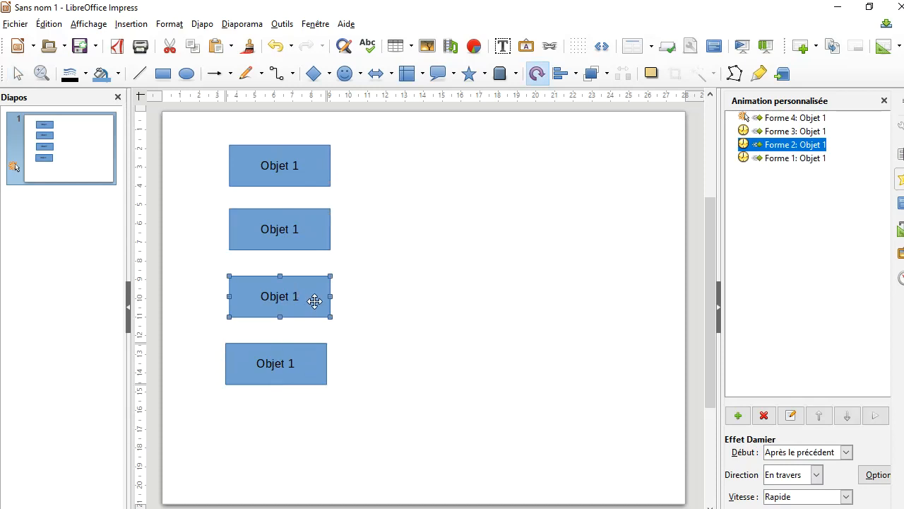
click(314, 300)
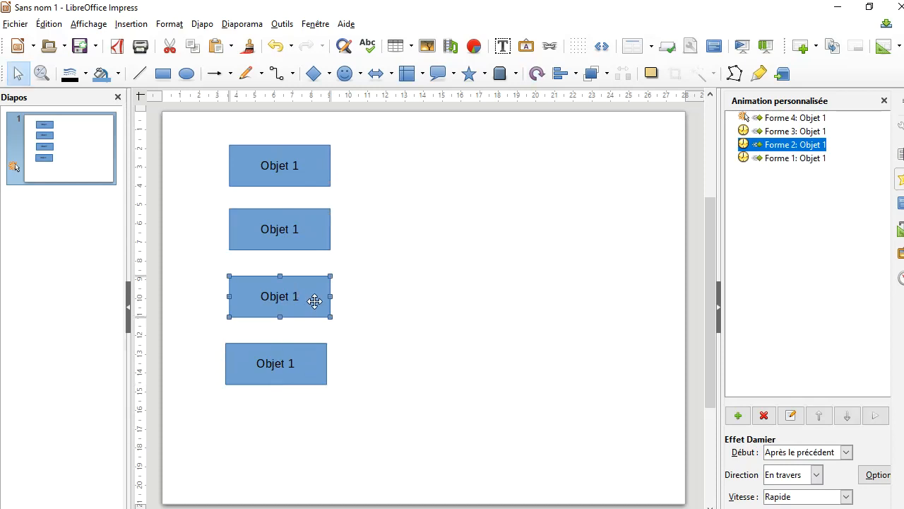
click(313, 230)
click(314, 173)
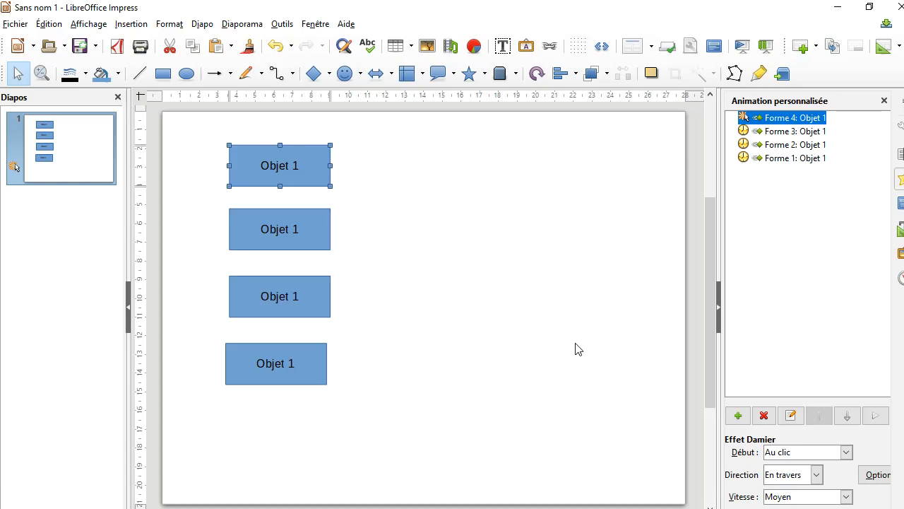
- Play the slideshow from the current slide to test the chained Damier animations, and exit it
click(242, 24)
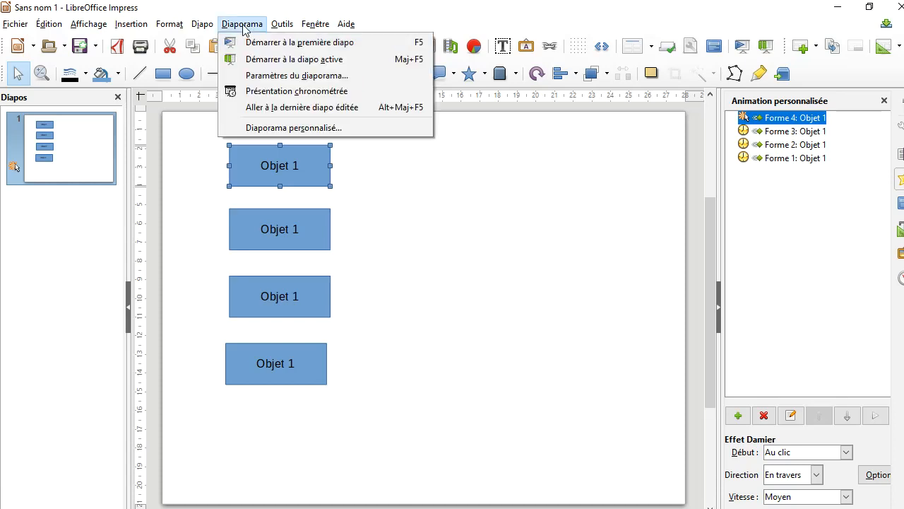
click(267, 60)
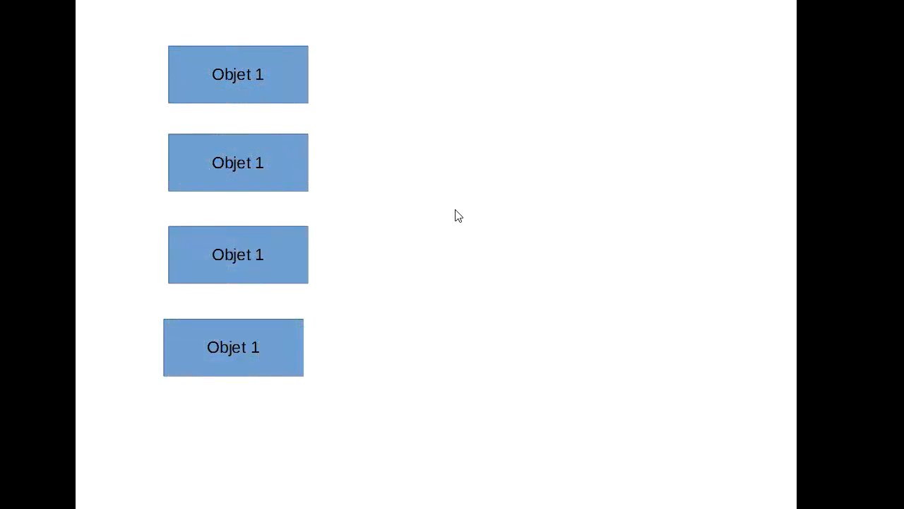
key(Escape)
- Change the label of the second rectangle from the top to Objet 2
click(313, 233)
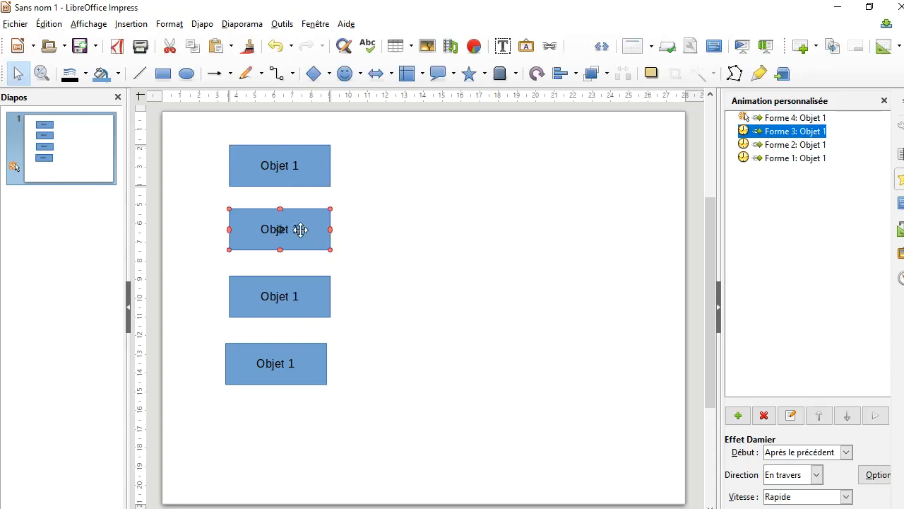
triple_click(302, 230)
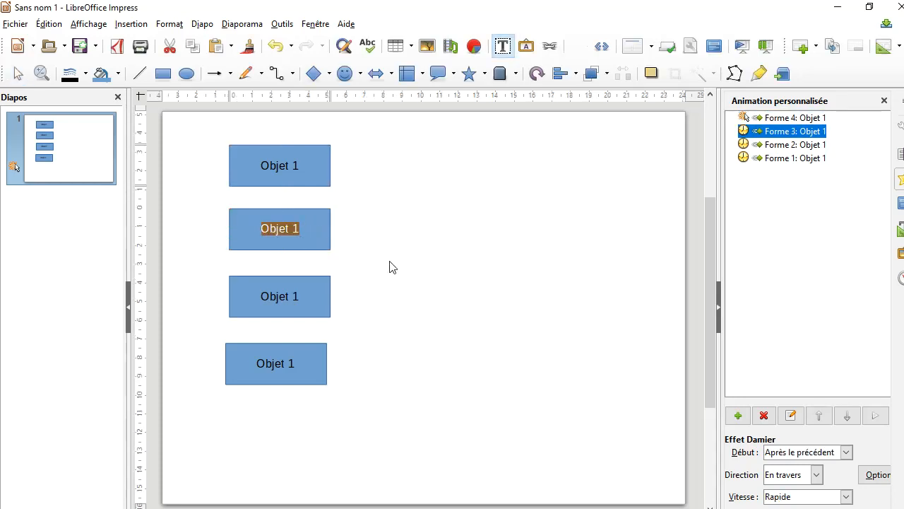
key(End)
key(BackSpace)
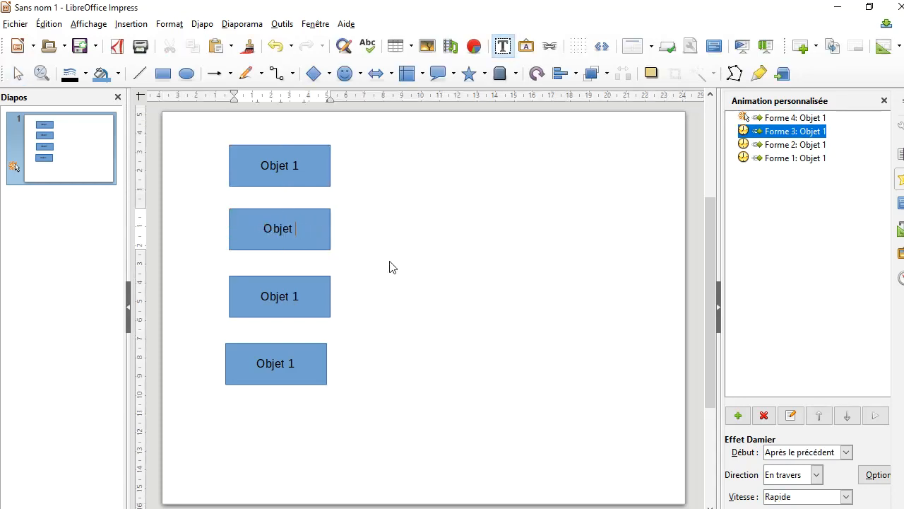
text(2)
- Change the label of the third rectangle from the top to Objet 3
click(301, 297)
click(301, 297)
key(BackSpace)
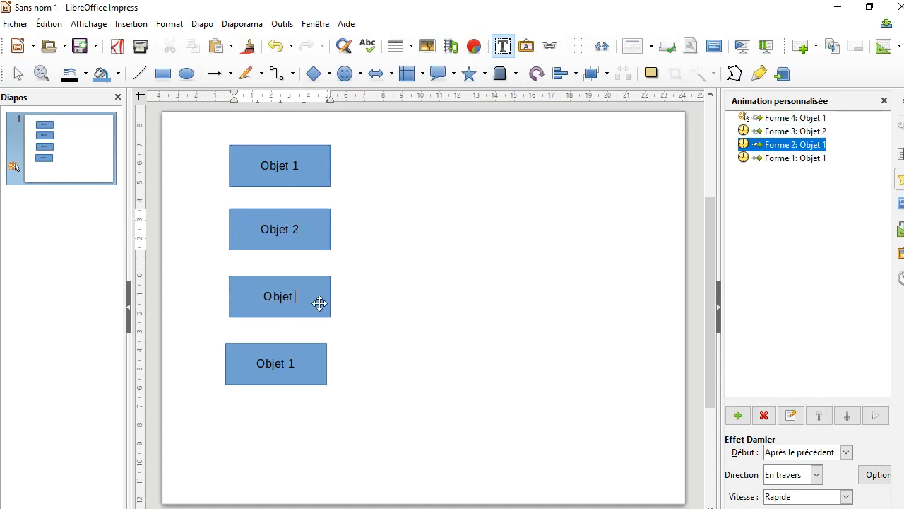
text(3)
- Change the label of the bottom rectangle to Objet 4
click(300, 360)
click(299, 364)
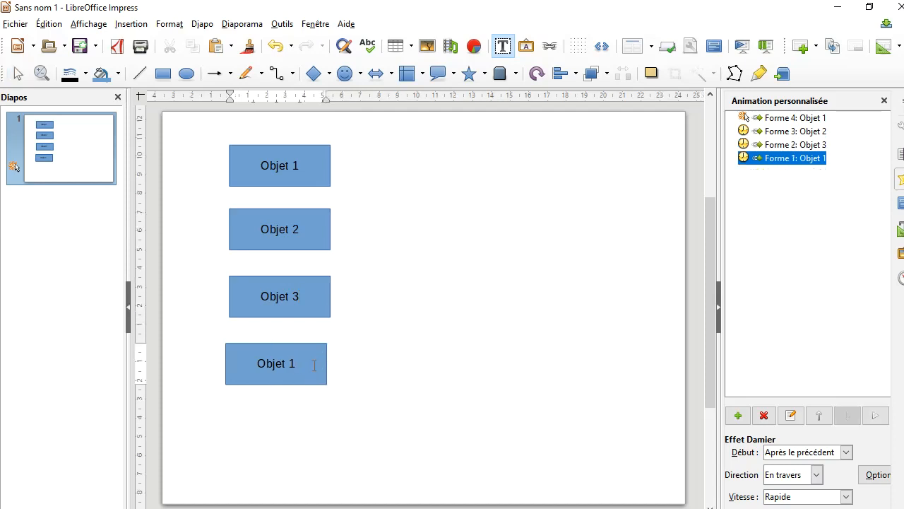
key(BackSpace)
text(4)
- Deselect the bottom rectangle, play the slideshow from the first slide to check the renumbered rectangles, and exit it
click(407, 332)
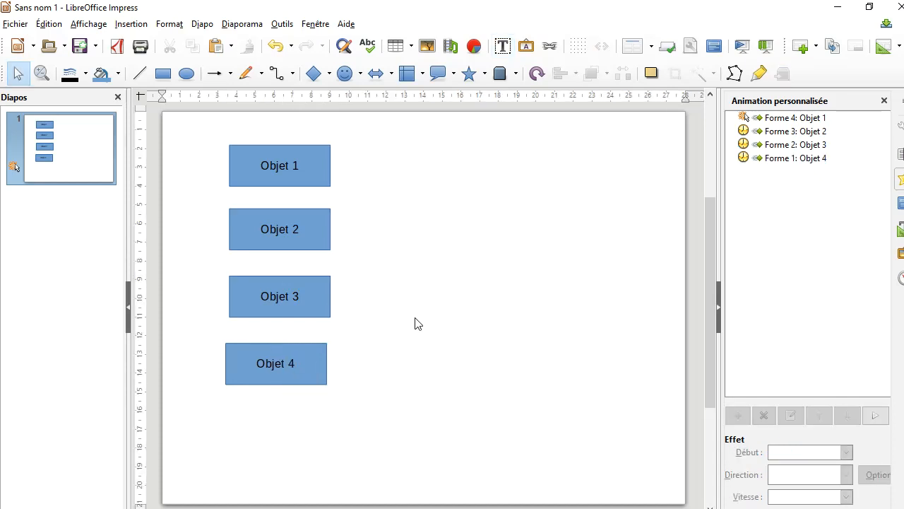
key(F5)
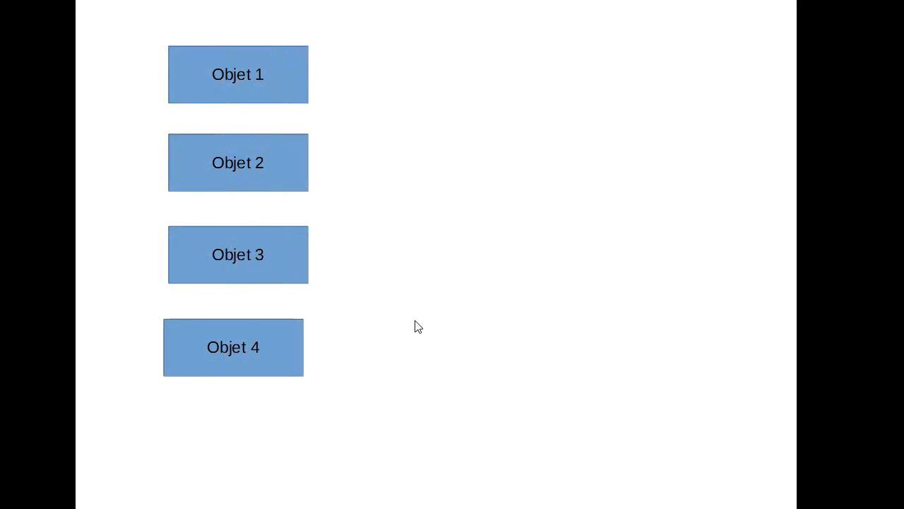
key(Escape)
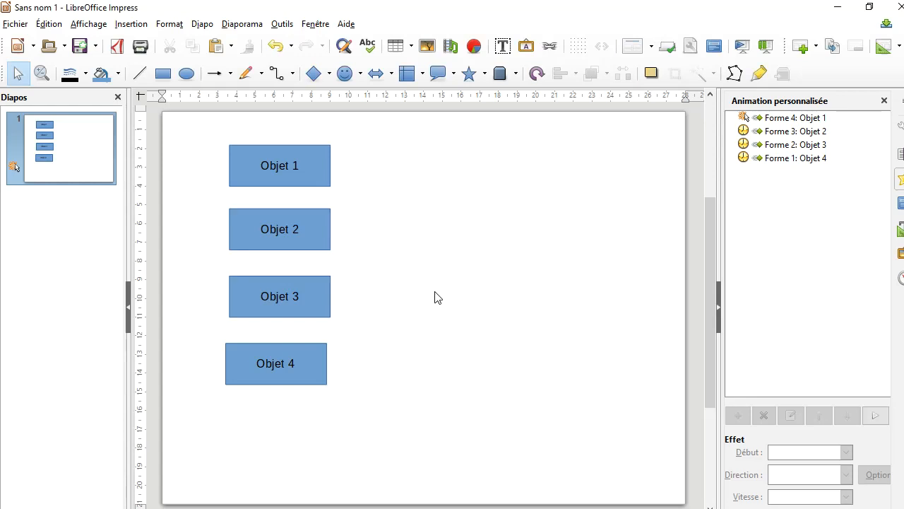
- Add a Cercle motion path animation to the Objet 3 rectangle with the speed set to Lent
click(321, 297)
click(814, 187)
click(737, 416)
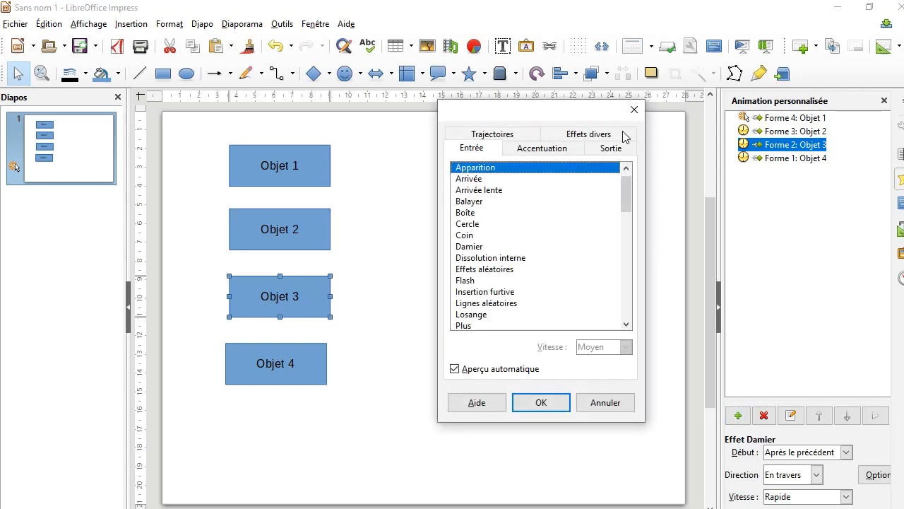
click(503, 134)
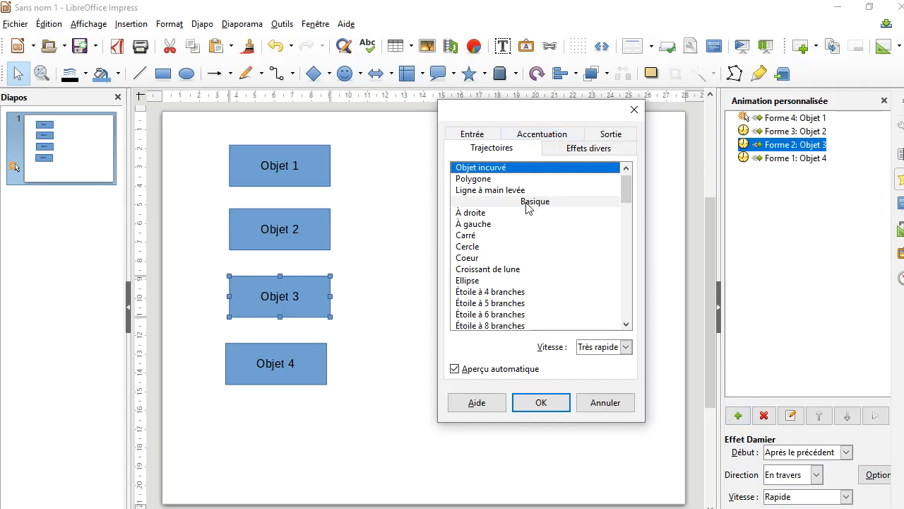
click(464, 247)
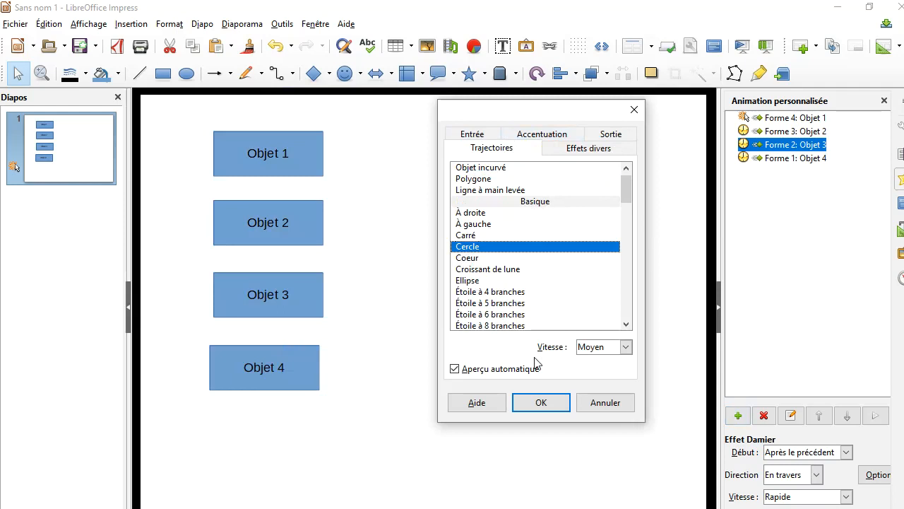
click(626, 346)
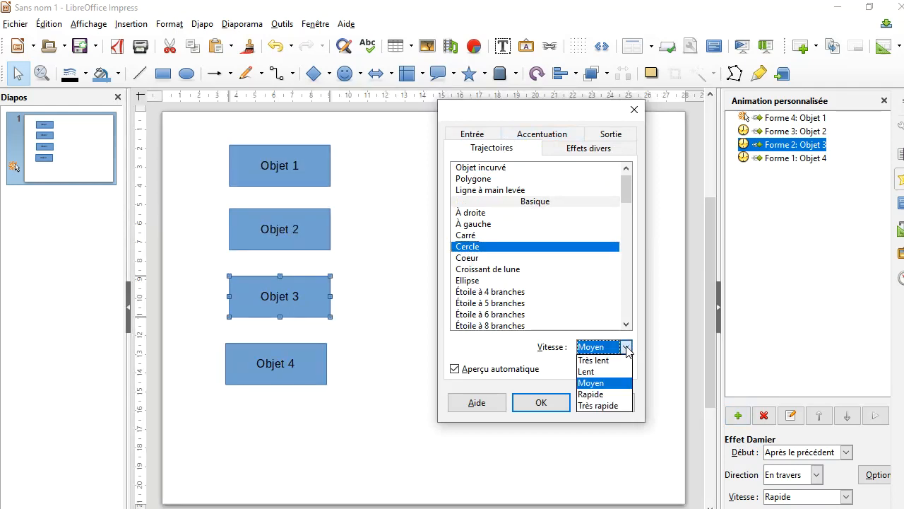
click(610, 372)
click(554, 406)
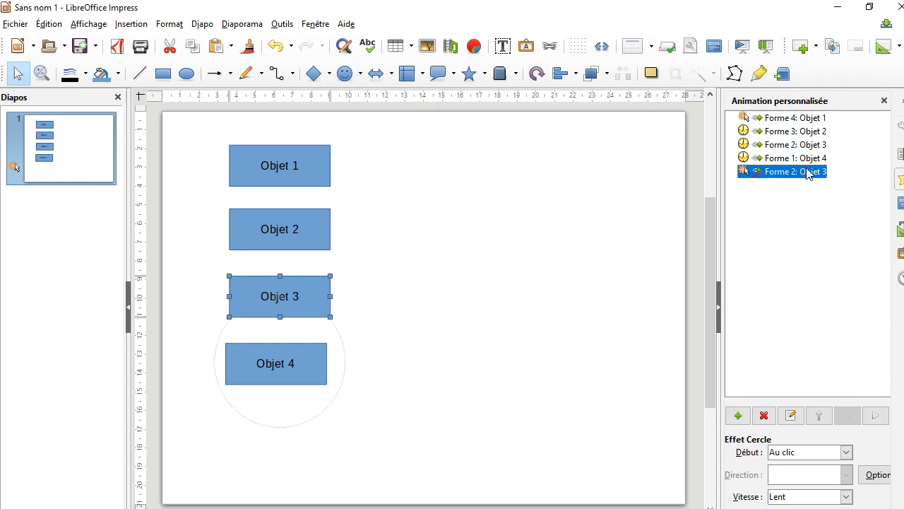
- Play the slideshow from the current slide to test the Cercle motion path of Objet 3
click(241, 24)
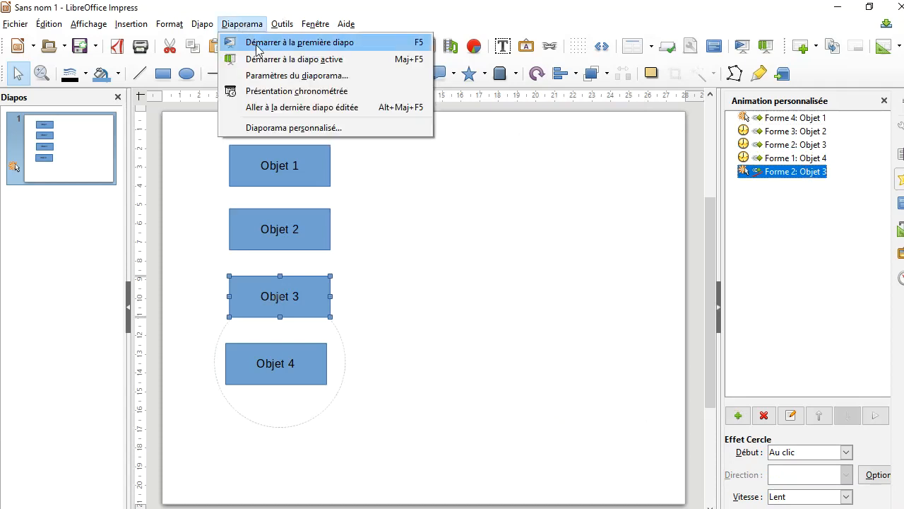
click(270, 59)
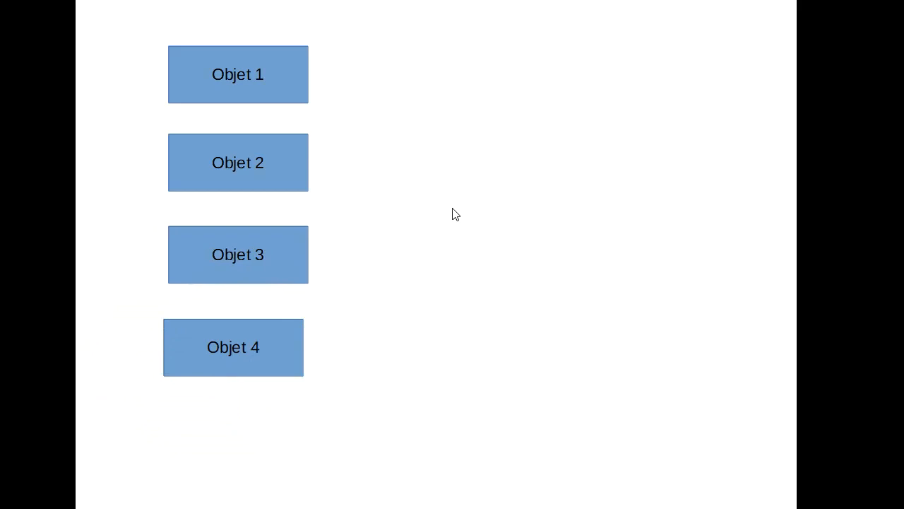
- Exit the slideshow and give Objet 4 a Ligne à main levée motion path at Lent speed, drawn as large loops across the slide
key(Escape)
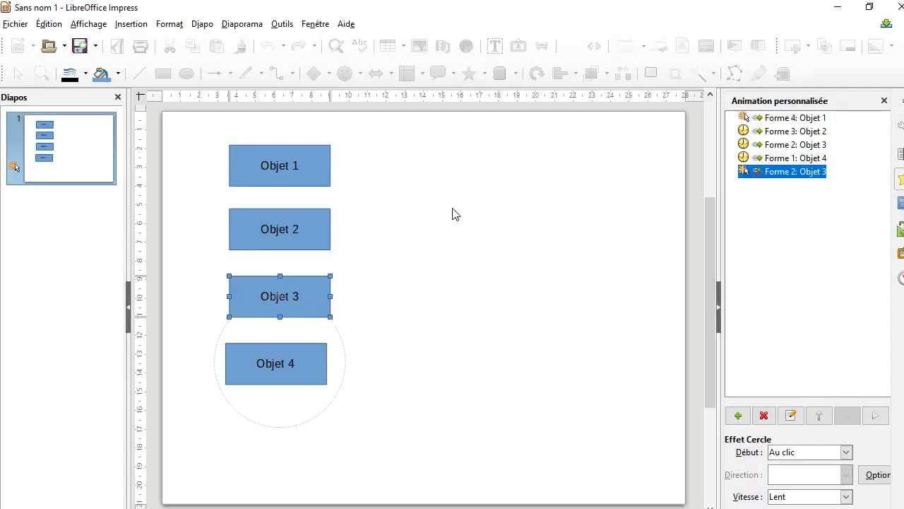
click(295, 365)
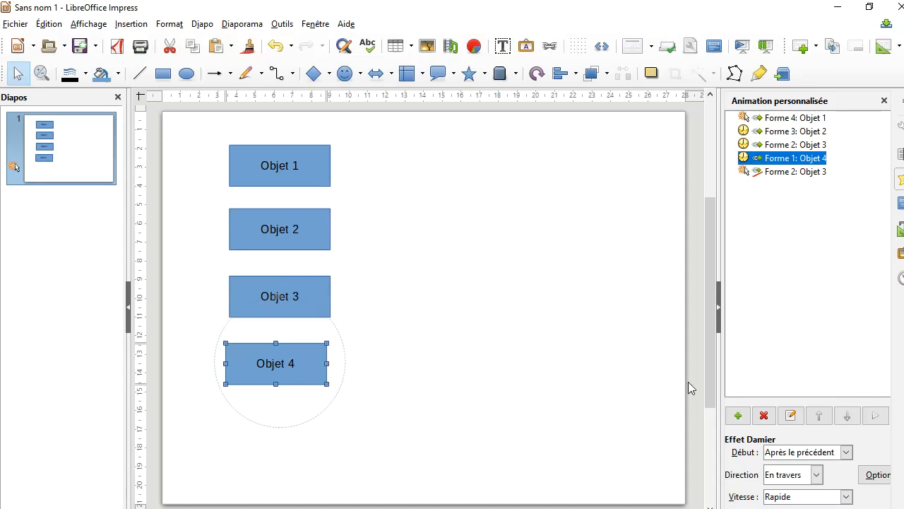
click(738, 415)
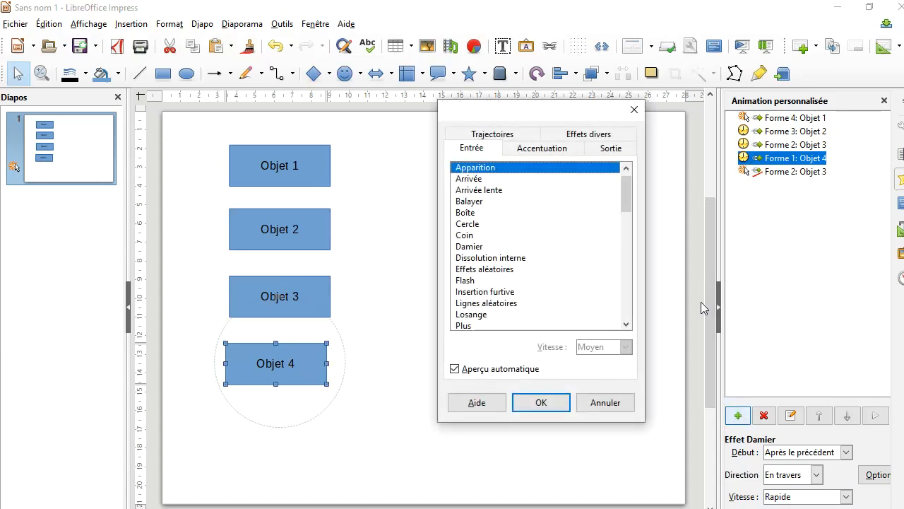
click(498, 139)
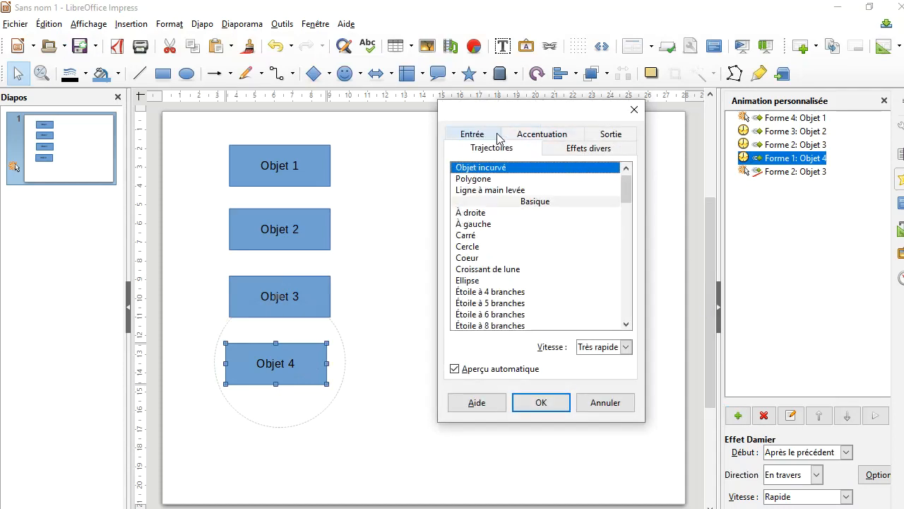
click(504, 191)
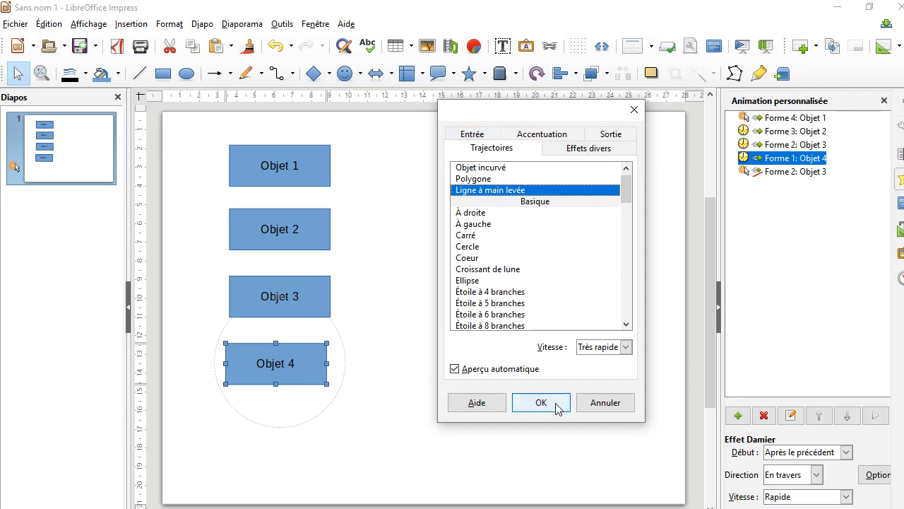
click(625, 347)
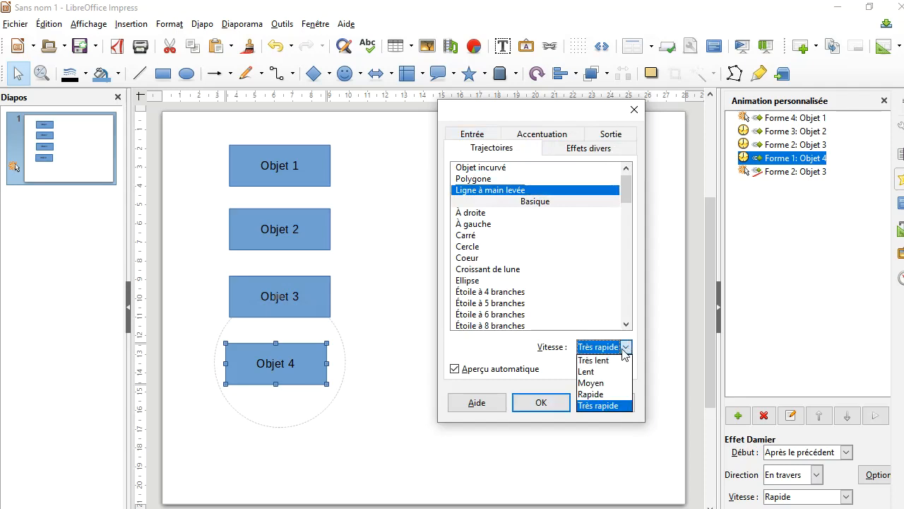
click(604, 372)
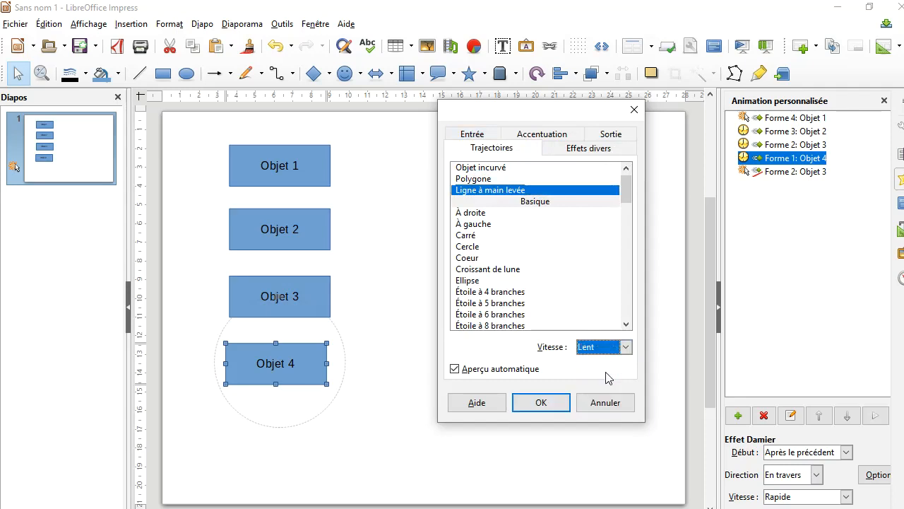
click(543, 403)
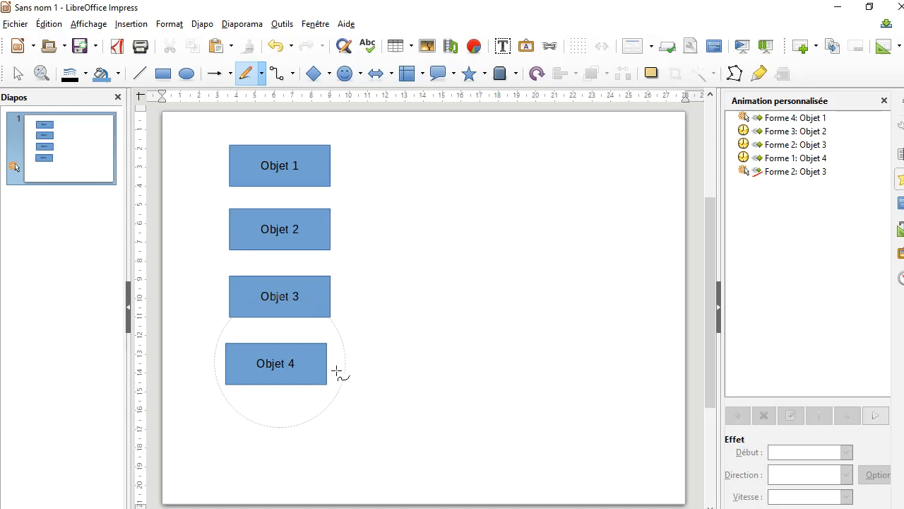
mouse_move(329, 368)
mouse_down()
mouse_move(438, 356)
mouse_move(440, 246)
mouse_move(506, 178)
mouse_move(582, 247)
mouse_move(580, 357)
mouse_move(523, 319)
mouse_move(460, 239)
mouse_move(277, 188)
mouse_move(189, 221)
mouse_move(158, 300)
mouse_move(236, 369)
mouse_move(324, 368)
mouse_up()
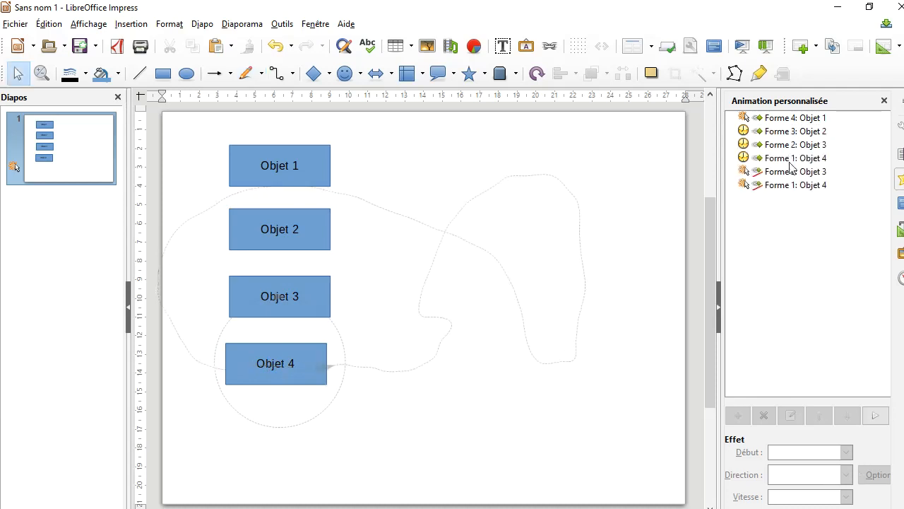
- Select the Objet 4 motion path effect, play the slideshow from the current slide to test the freehand path, and exit it
click(796, 185)
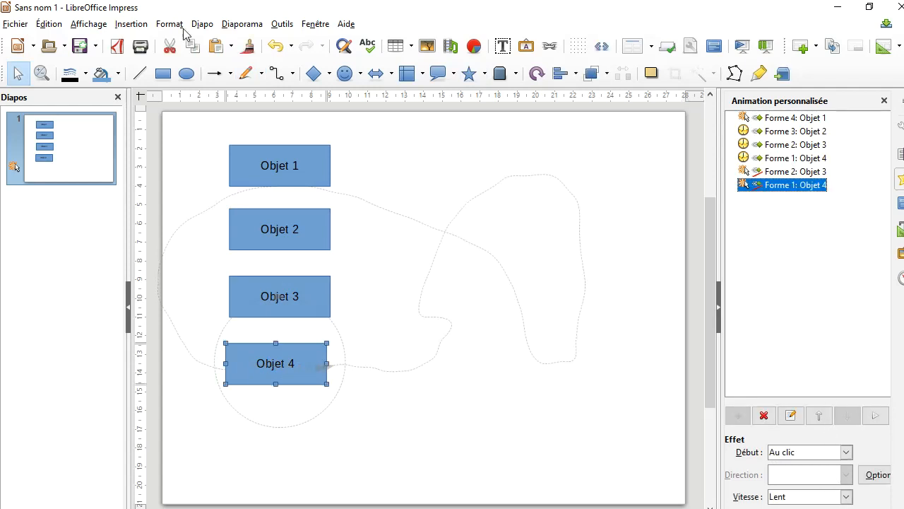
click(235, 24)
click(279, 59)
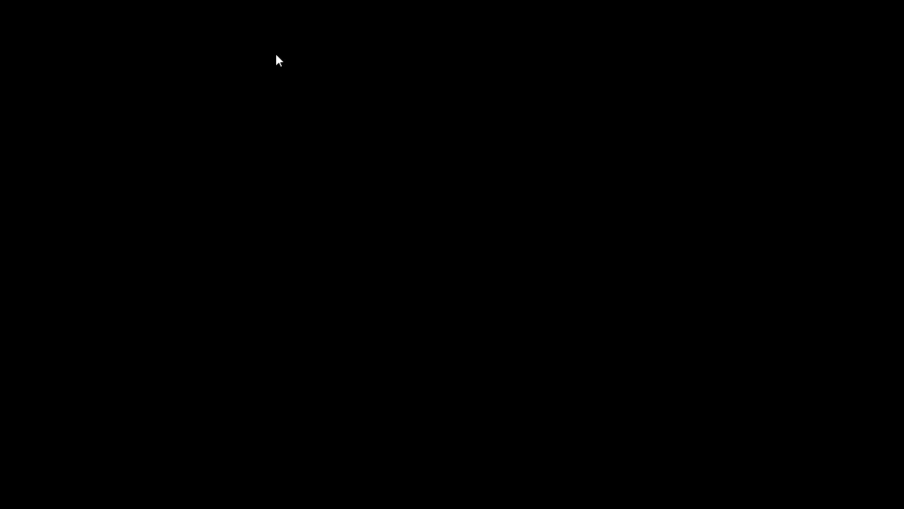
click(355, 197)
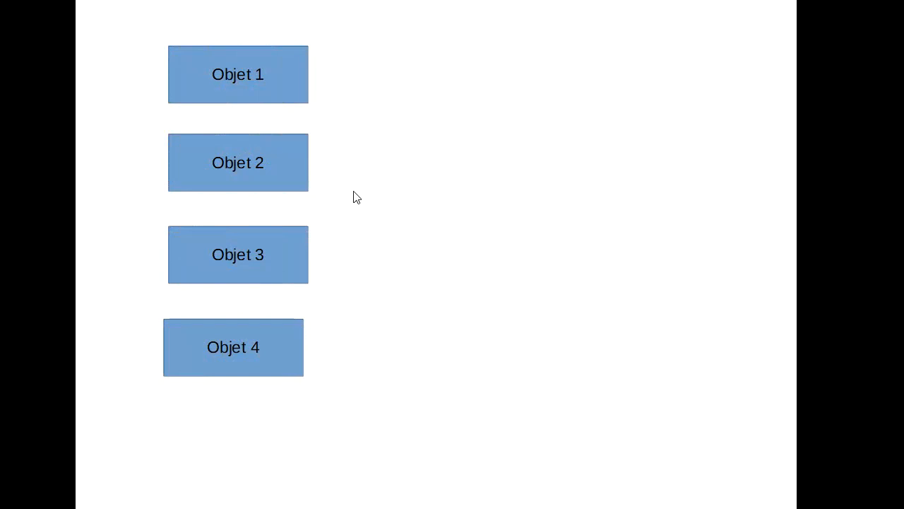
click(354, 252)
click(382, 254)
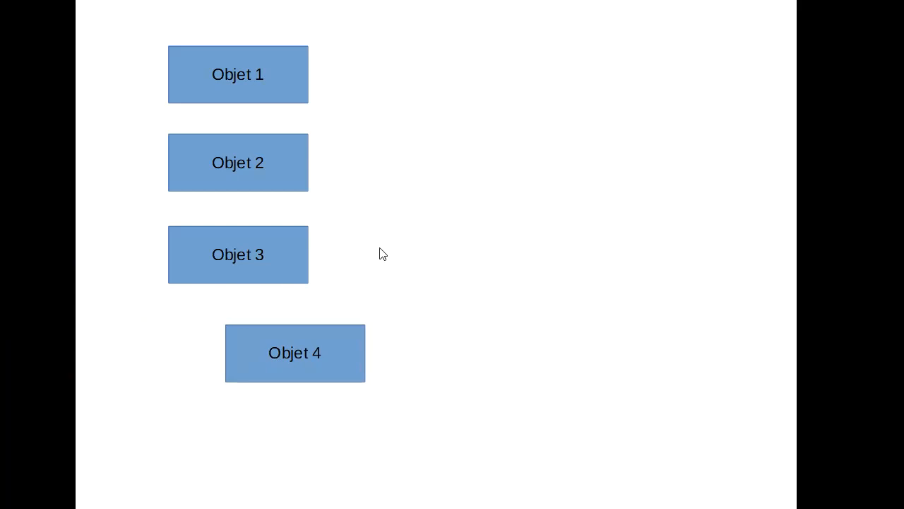
key(Escape)
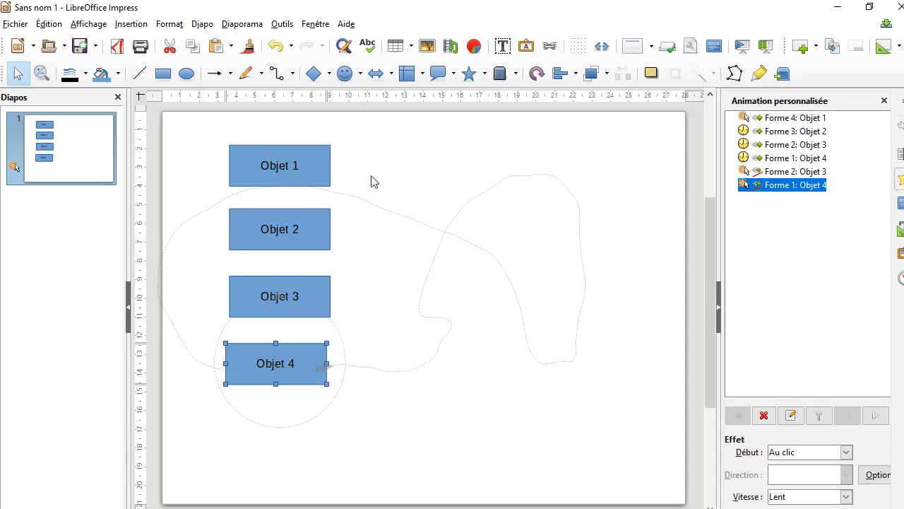
- Bring up the custom animation settings and insert a new slide after slide 1
click(202, 25)
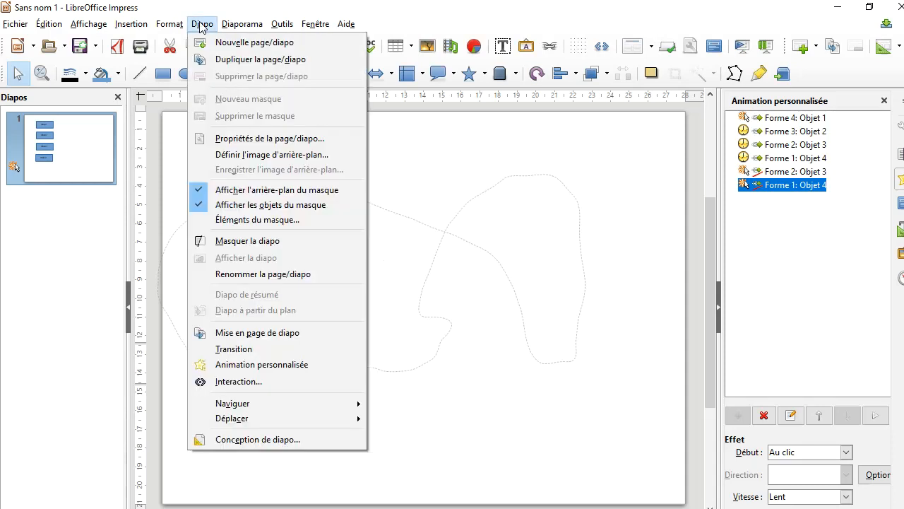
click(269, 366)
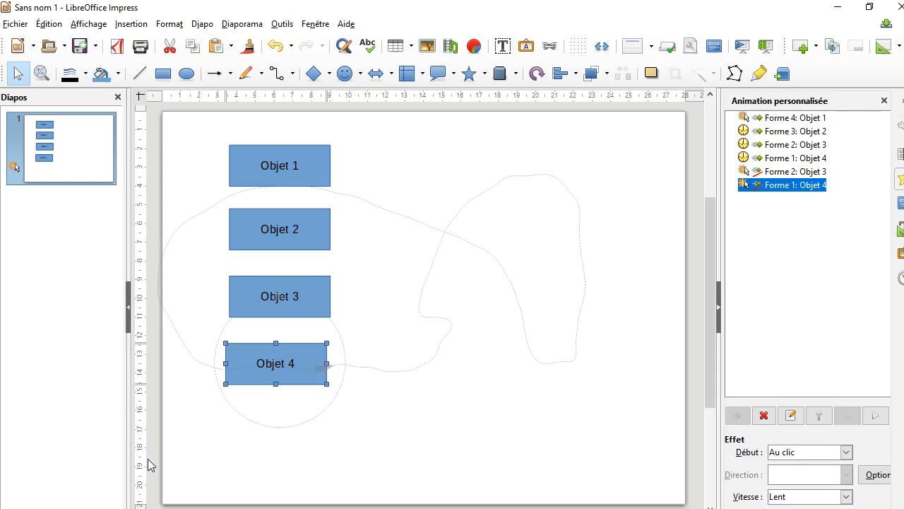
right_click(86, 228)
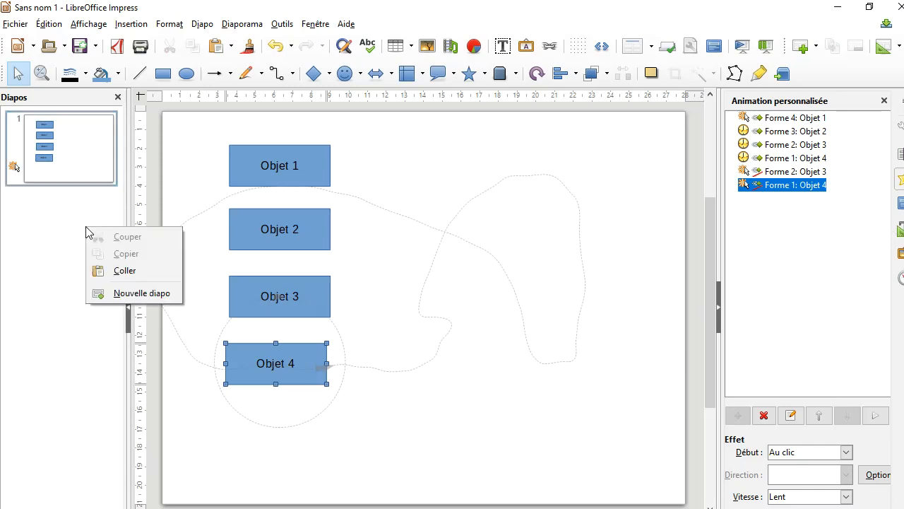
click(125, 292)
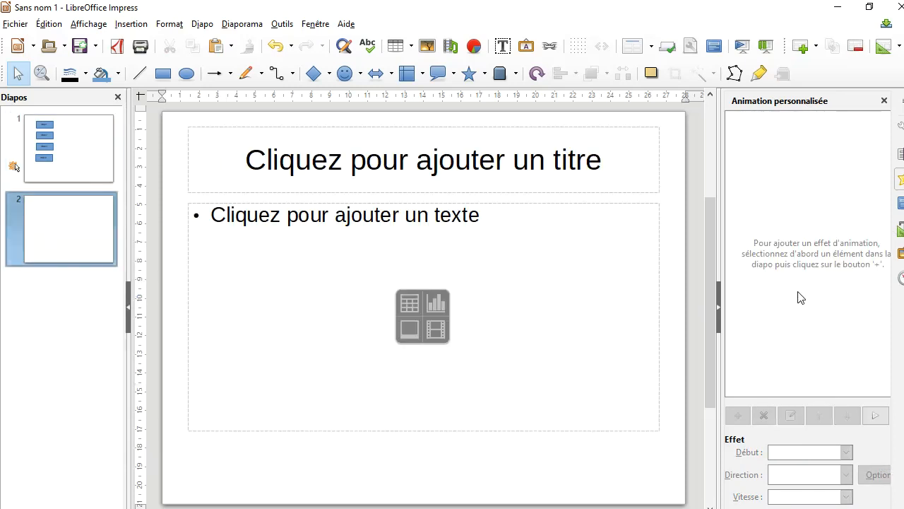
- Return to slide 1 and review the settings of each animation effect from Objet 1 through the Objet 3 and Objet 4 motion paths
click(86, 174)
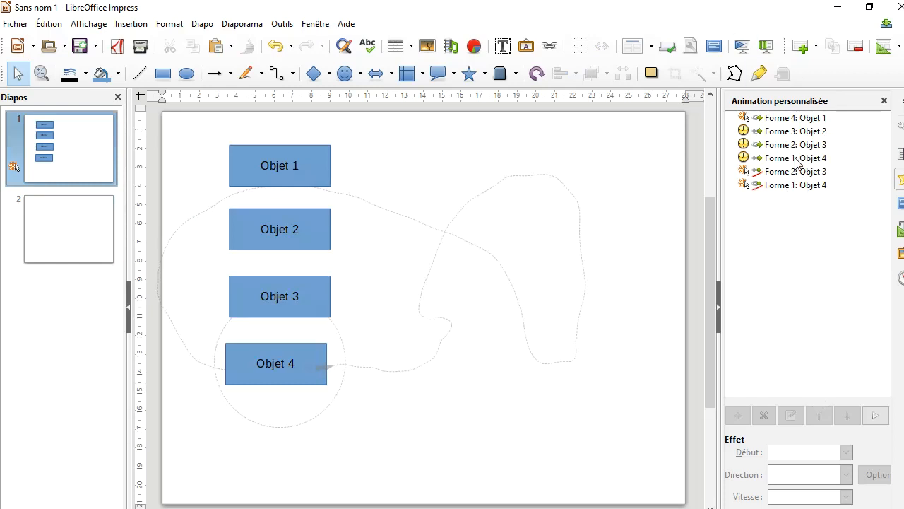
click(783, 122)
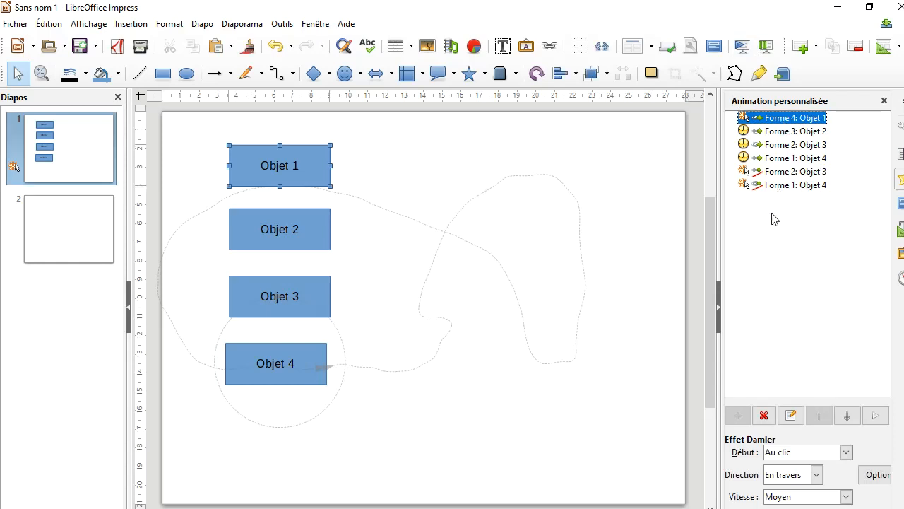
click(788, 134)
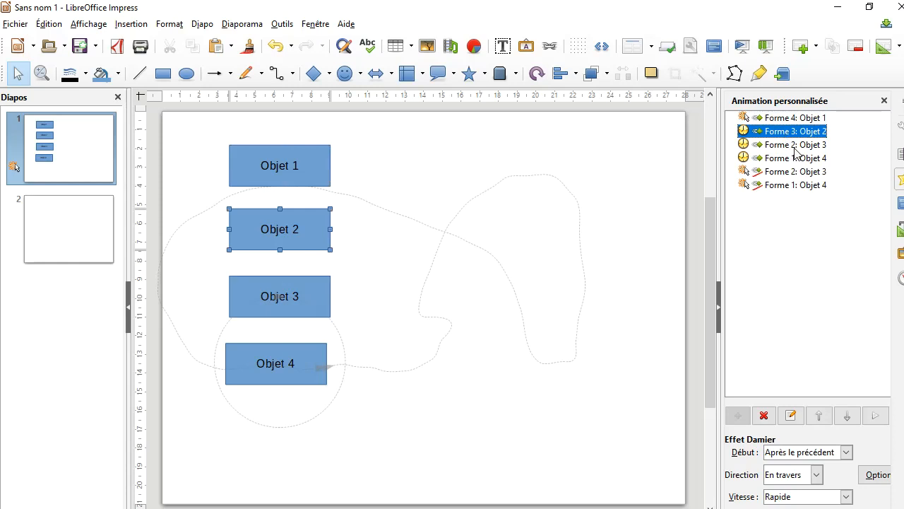
click(794, 147)
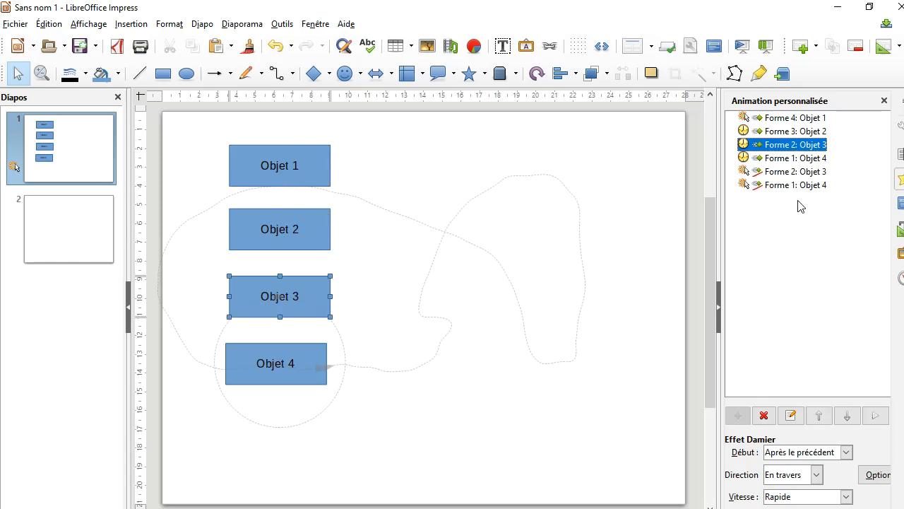
click(790, 159)
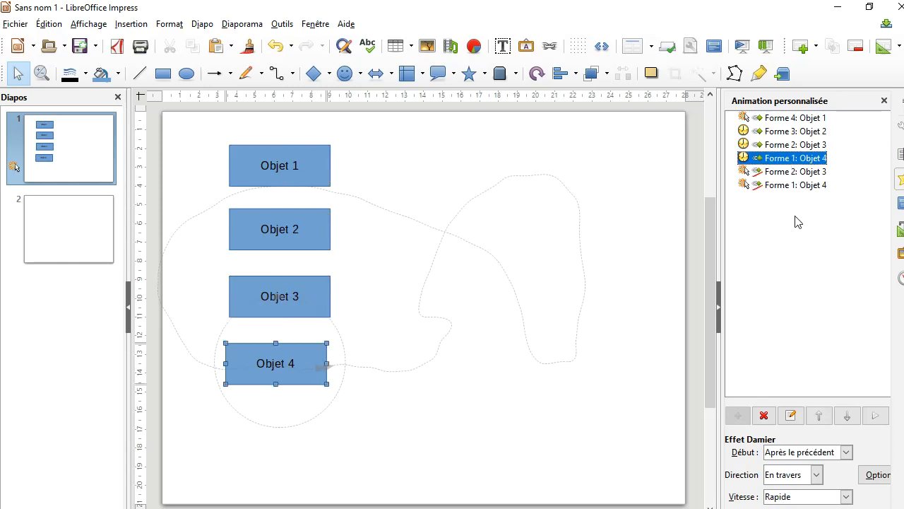
click(789, 173)
click(790, 185)
click(791, 172)
- Set the Objet 4 motion path to start Avec le précédent after trying Après le précédent, and select the Objet 3 motion path effect
click(794, 185)
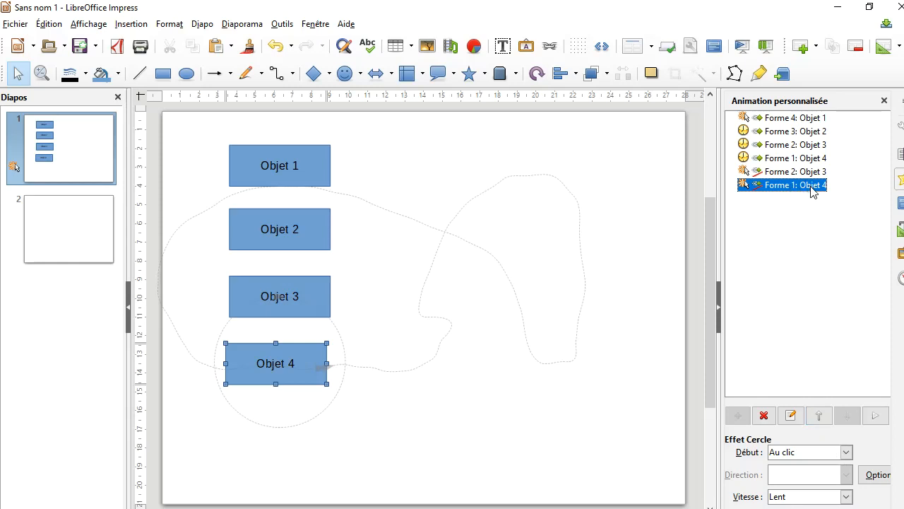
click(846, 453)
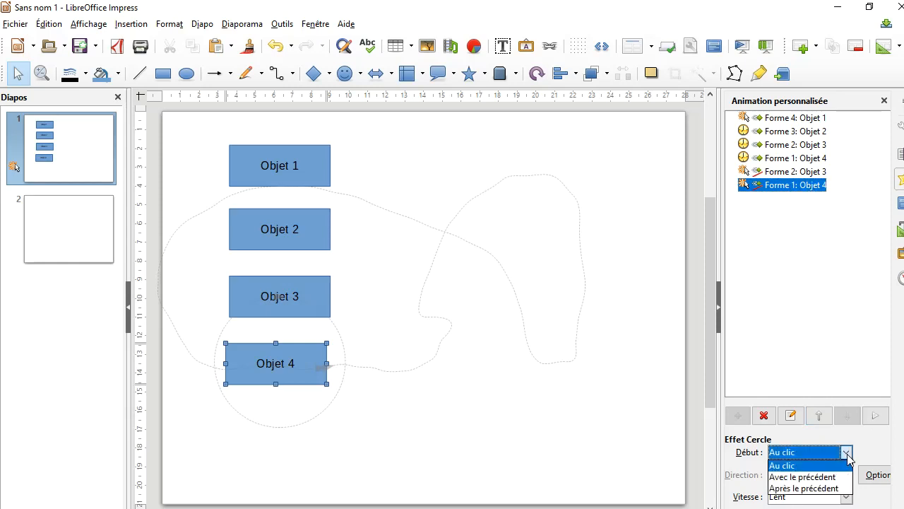
click(831, 494)
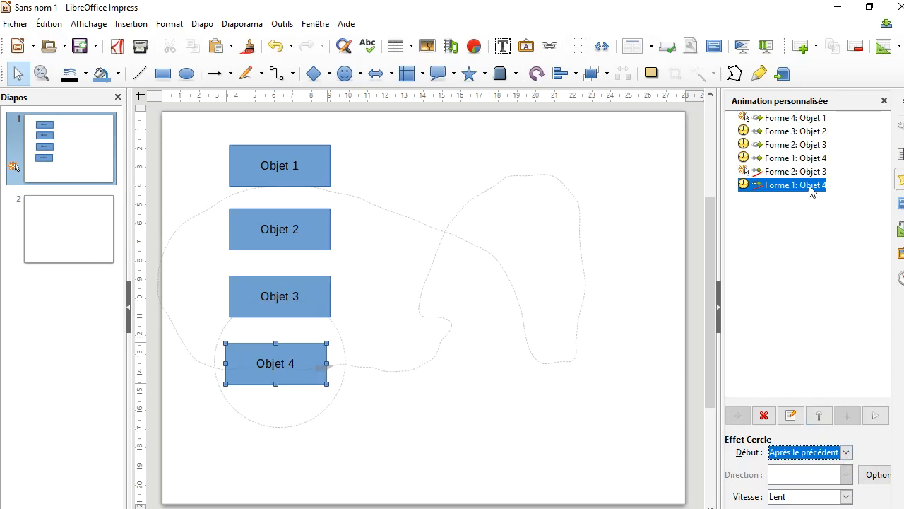
click(846, 453)
click(830, 477)
click(786, 173)
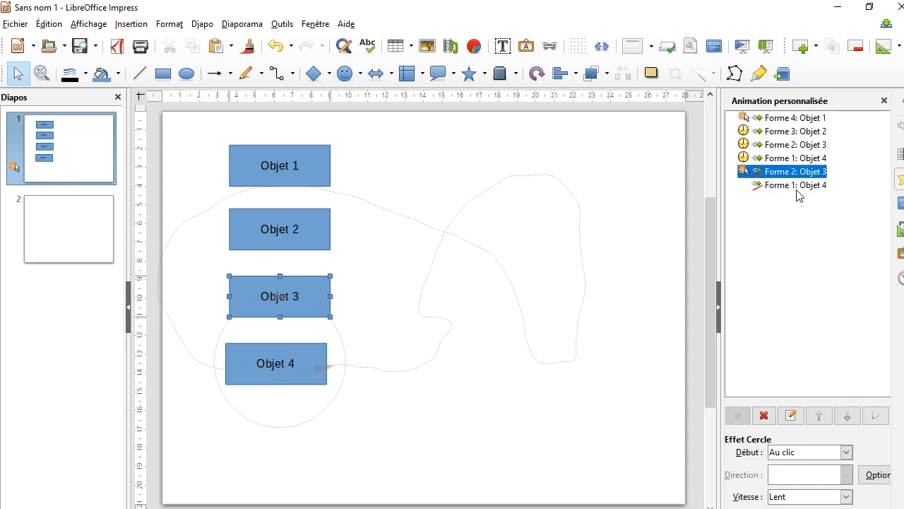